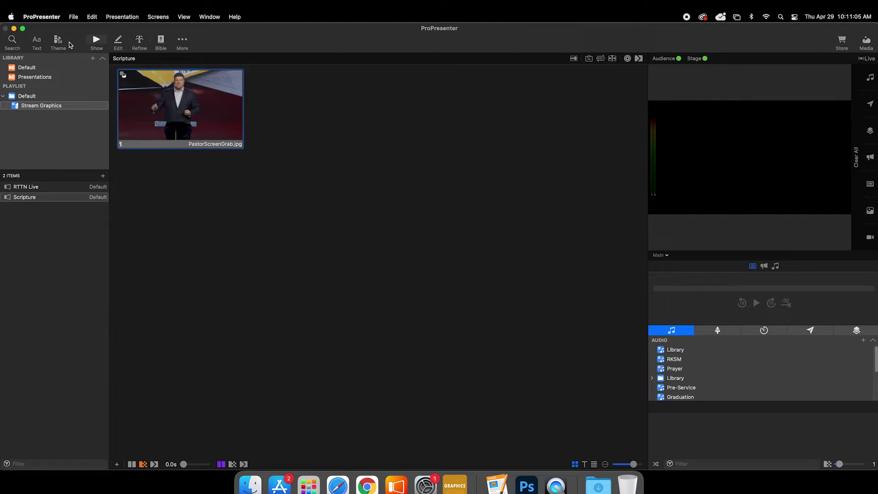
- Start a new theme from the Theme list and name it Bible Lower Third
left_click(62, 42)
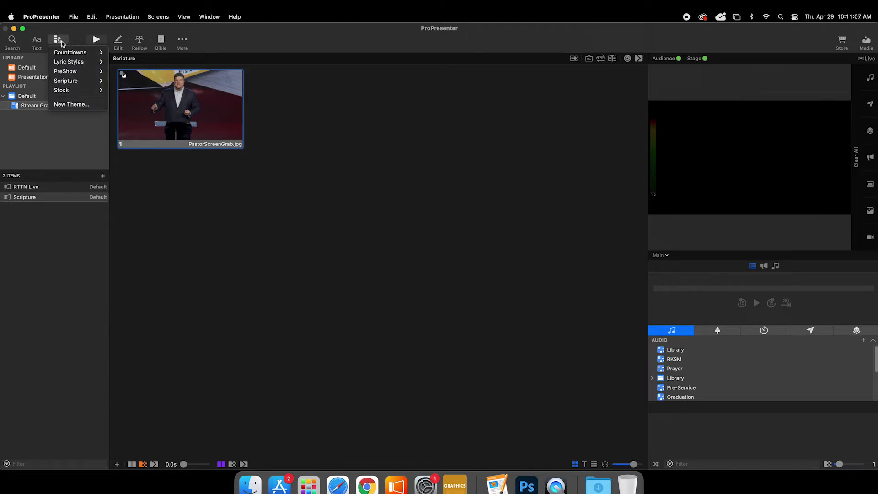
mouse_move(72, 84)
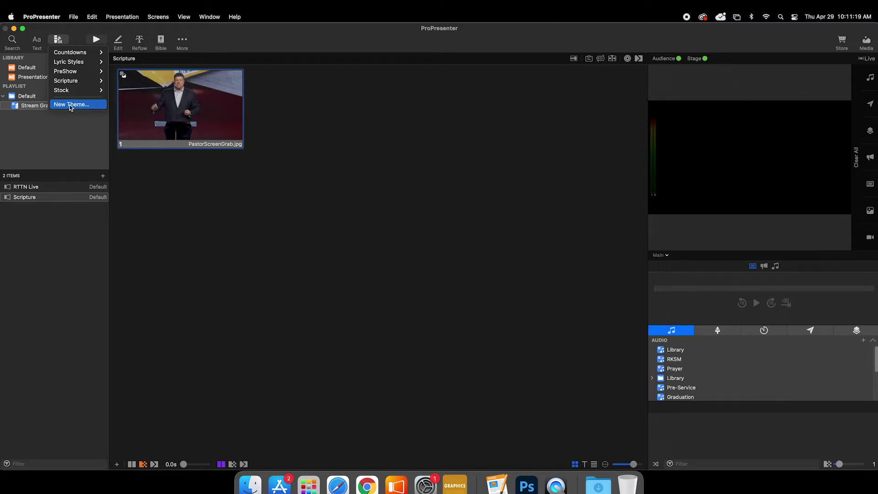
left_click(71, 106)
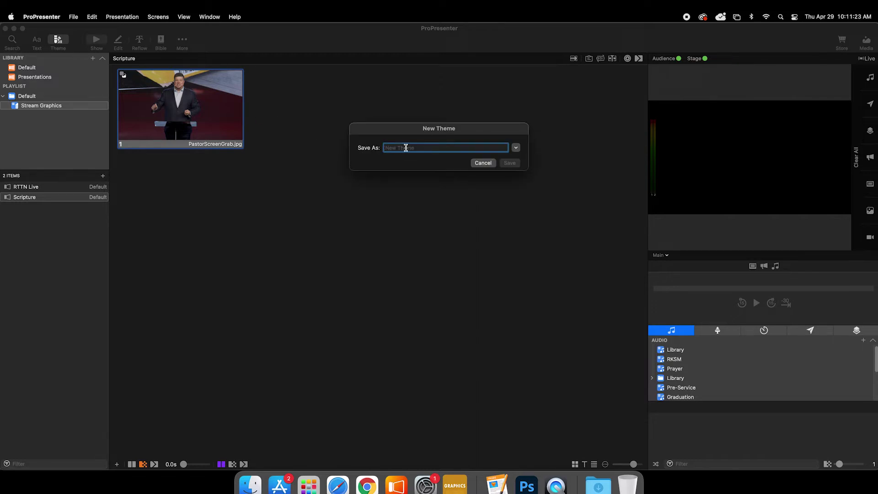
type("Bible Lower Third")
- Save the new theme and rename its text object to Scripture
left_click(508, 164)
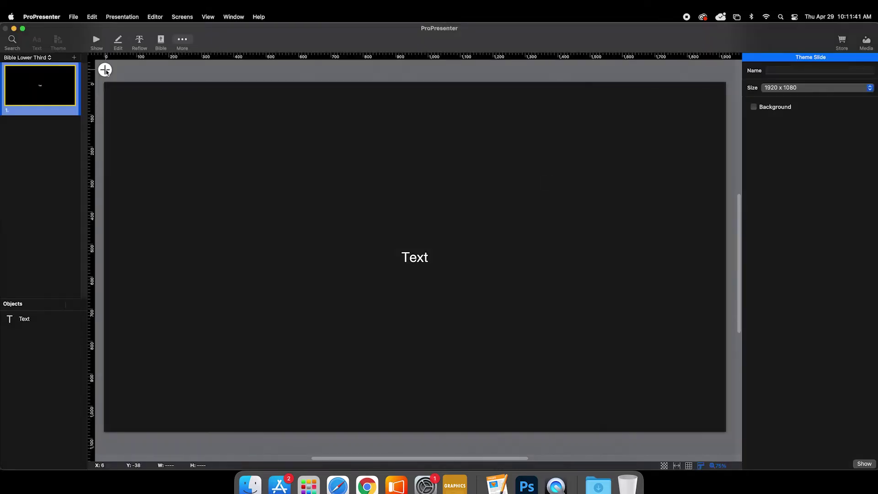
left_click(415, 261)
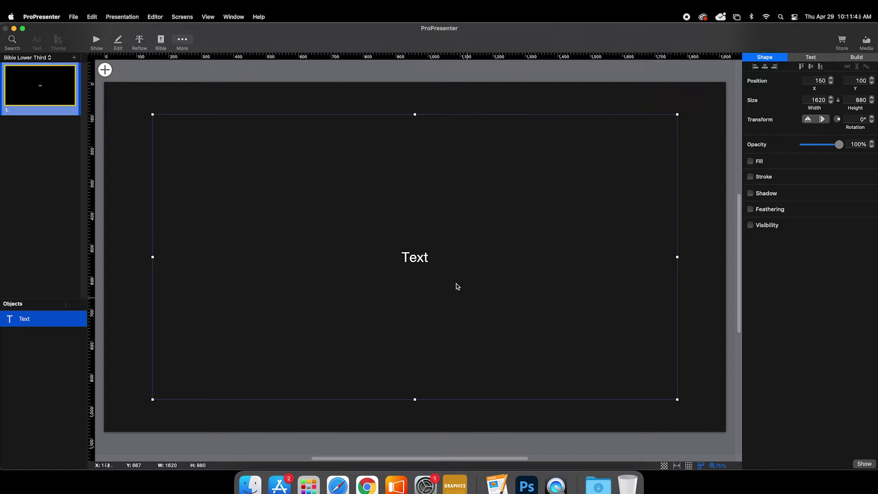
double_click(25, 320)
type("Scripture")
left_click(33, 348)
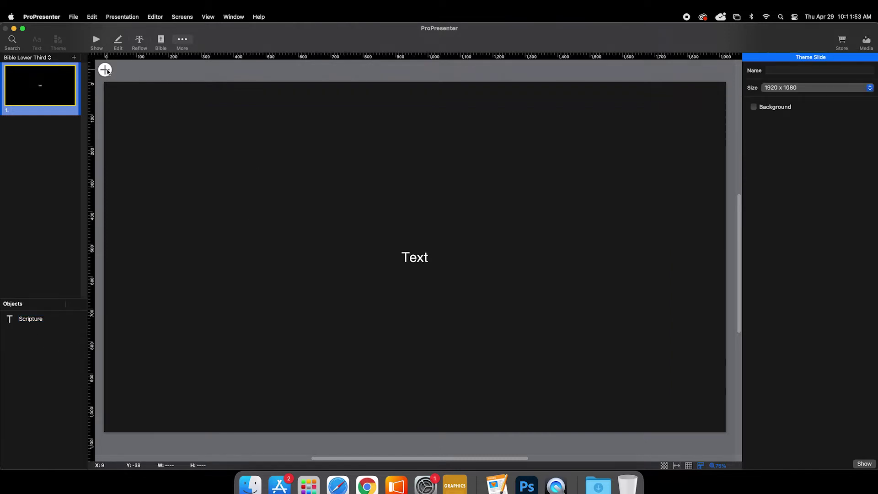
- Add a rectangle and stretch it into a 1620-wide bar at Y 800
left_click(105, 70)
mouse_move(151, 97)
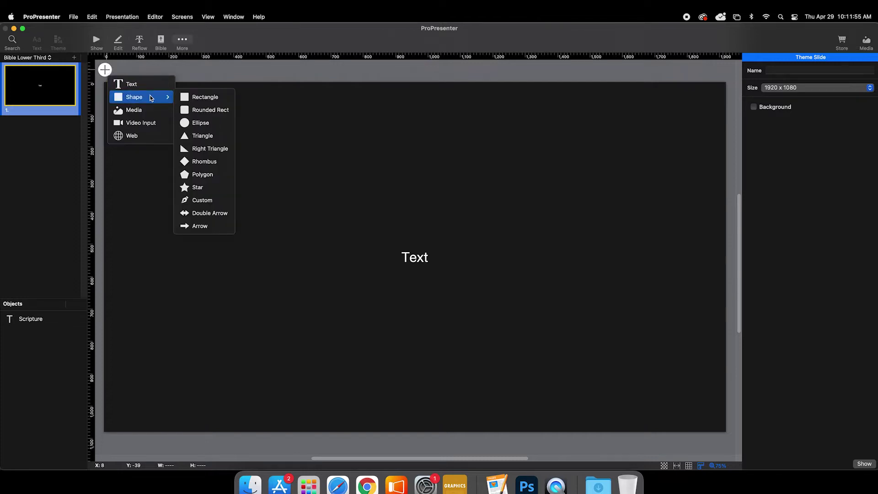
left_click(199, 100)
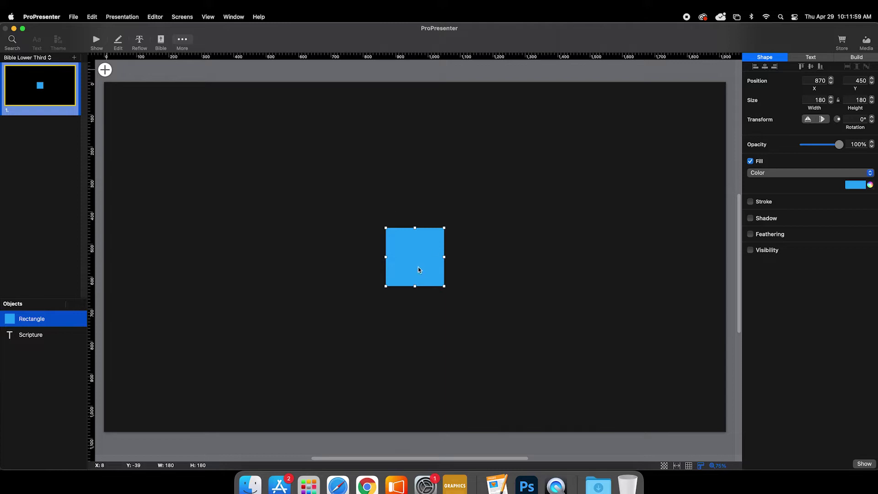
left_click_drag(414, 244, 413, 357)
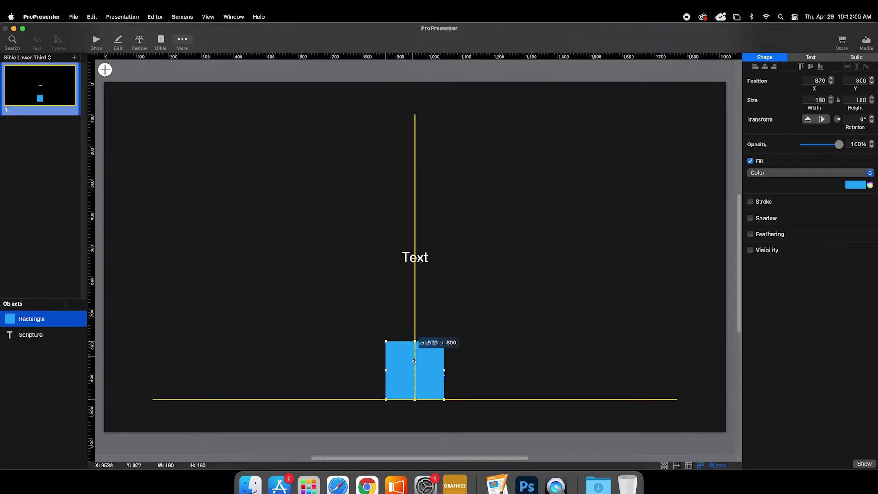
left_click_drag(414, 361, 679, 367)
left_click_drag(387, 375, 153, 373)
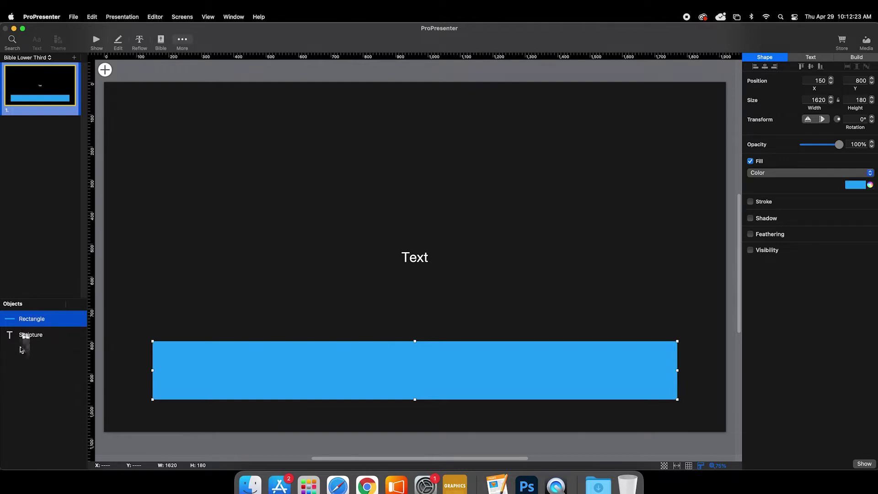
- Layer Scripture above the rectangle and resize it to fit inside the bar at 1579 x 156
left_click(16, 340)
left_click_drag(17, 338, 24, 319)
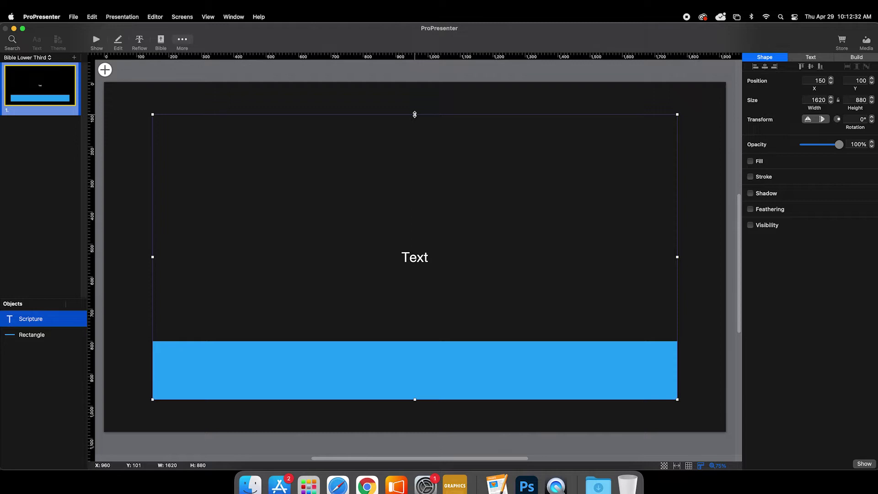
left_click_drag(414, 114, 417, 341)
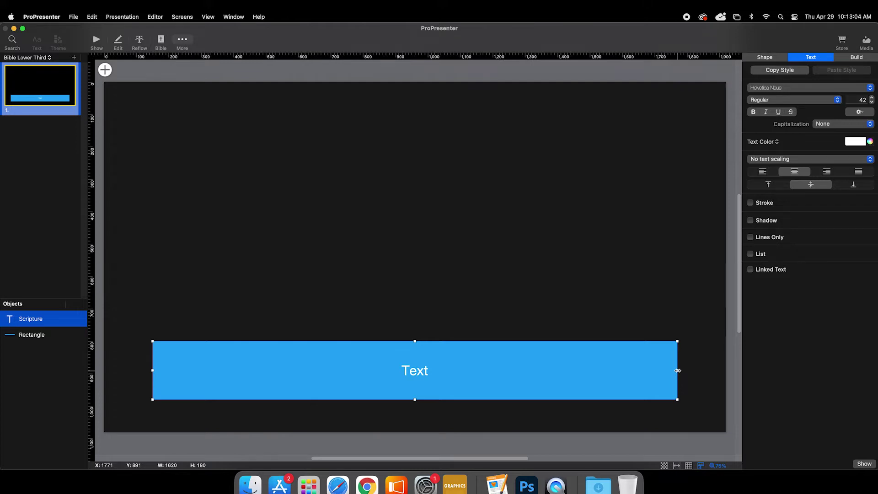
left_click_drag(678, 371, 671, 371)
left_click_drag(155, 371, 159, 371)
left_click_drag(416, 342, 416, 345)
left_click_drag(416, 400, 415, 397)
- Left-align the Scripture text and centre it vertically in its box
left_click(773, 172)
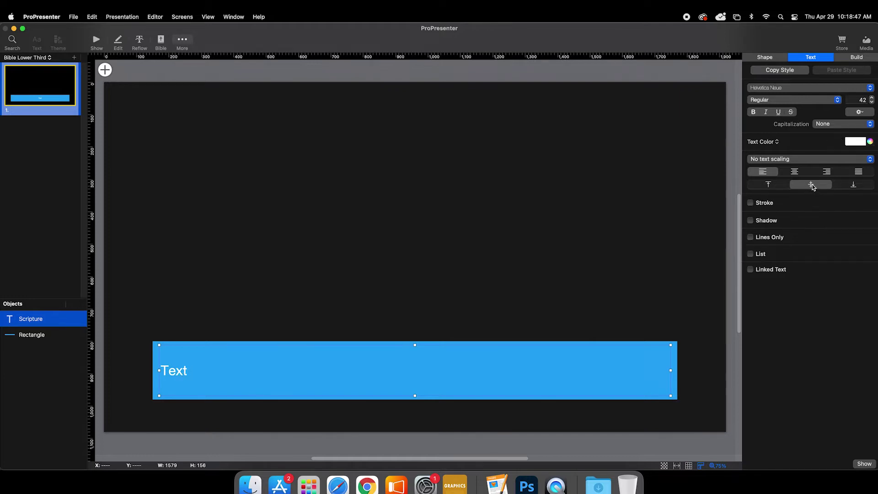
left_click(768, 185)
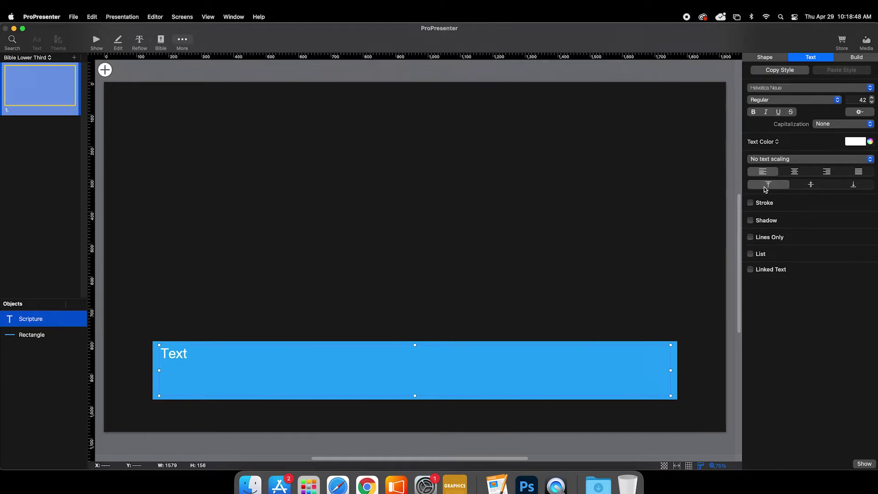
left_click(849, 186)
left_click(810, 188)
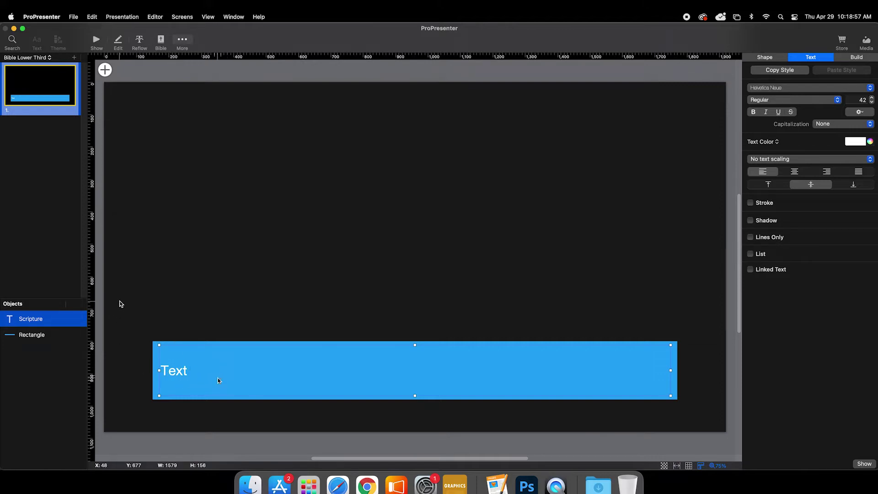
left_click(58, 375)
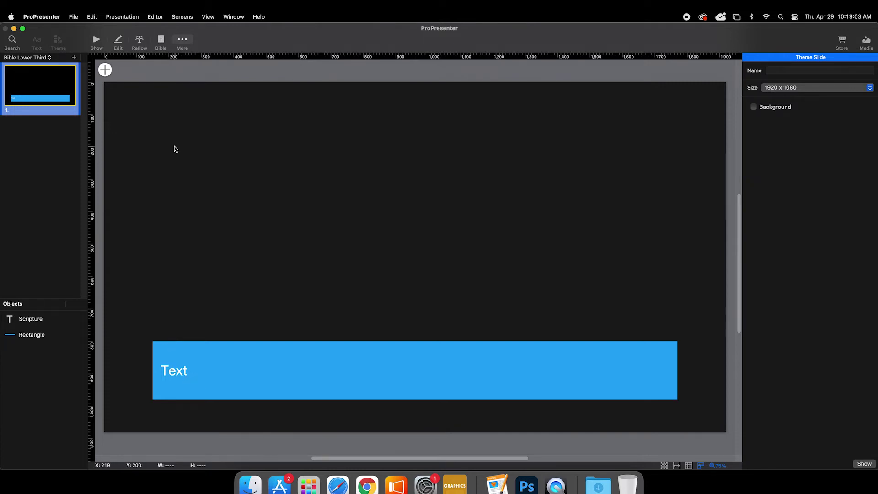
- Return to the show view and open the Bible panel, keeping New King James Version
left_click(96, 41)
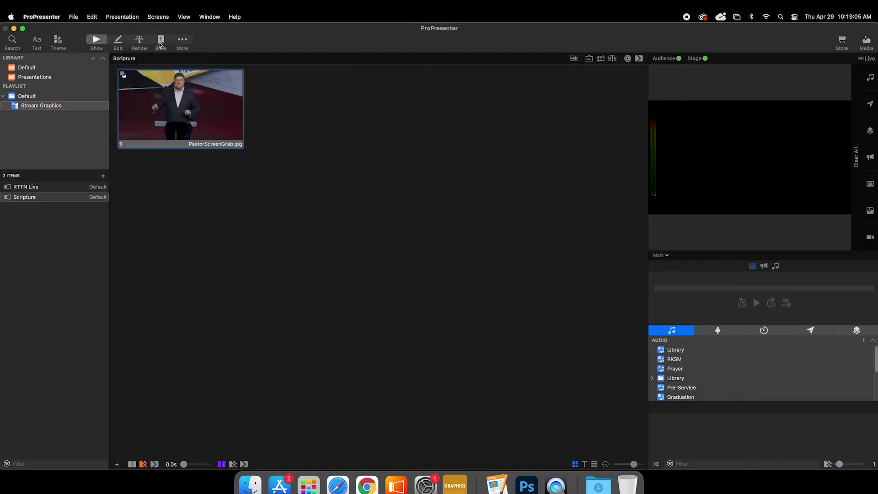
left_click(161, 41)
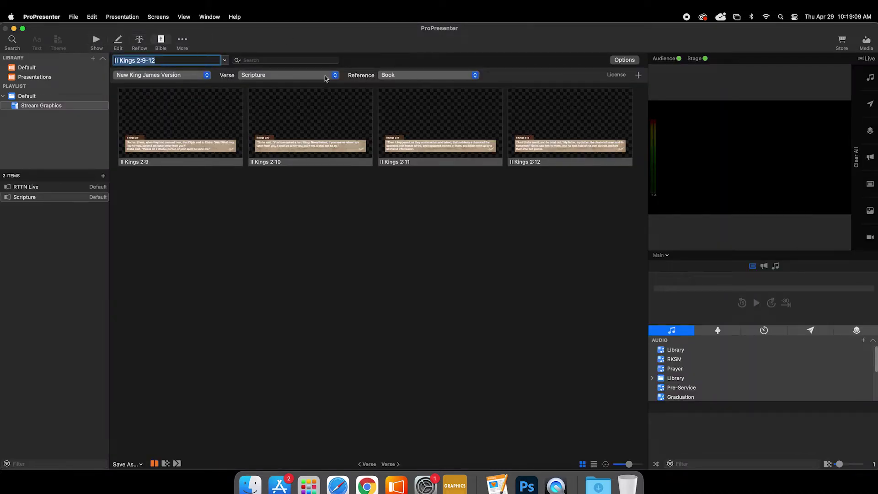
left_click(181, 76)
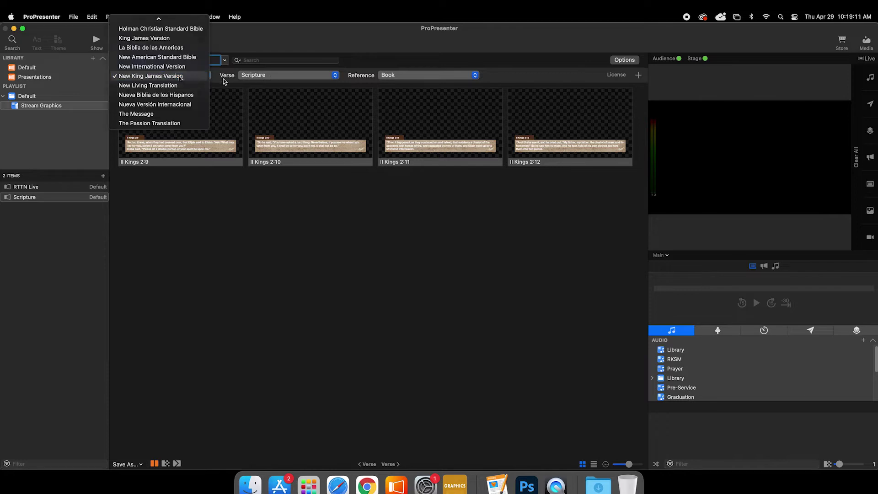
left_click(181, 77)
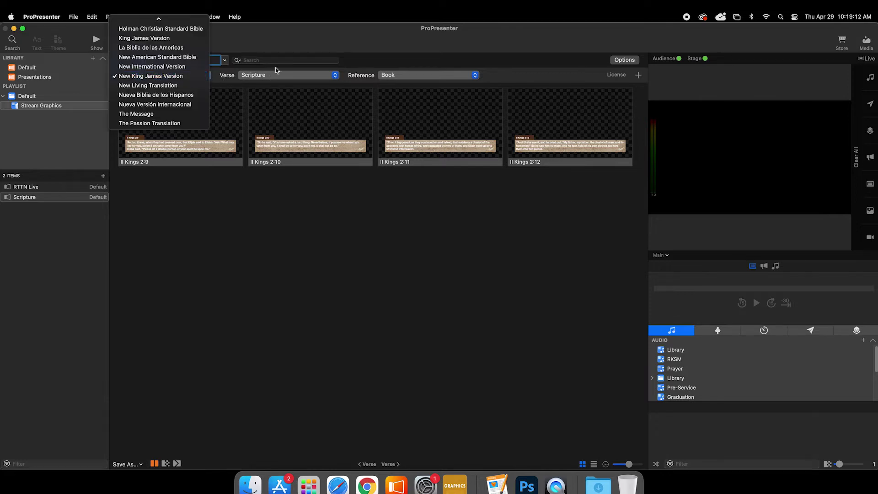
- Keep Scripture as the verse theme and Book as the reference theme, then check the slide options
left_click(307, 75)
left_click(308, 76)
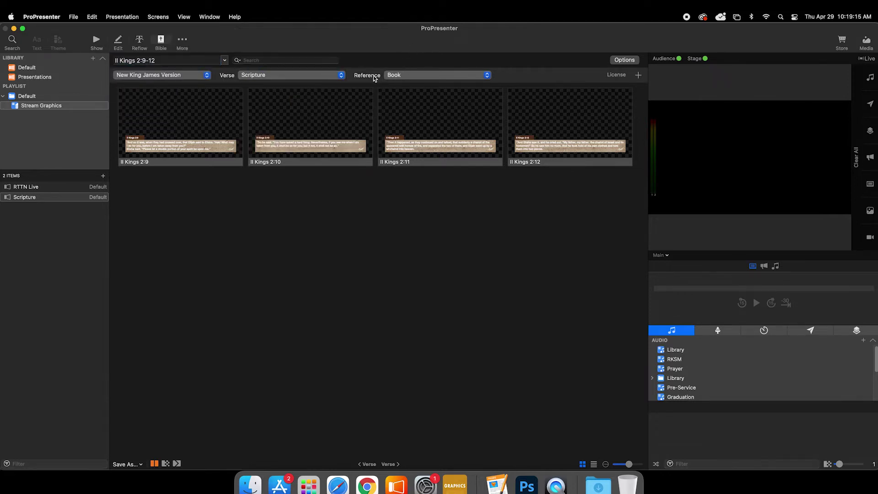
left_click(401, 76)
left_click(403, 78)
left_click(623, 63)
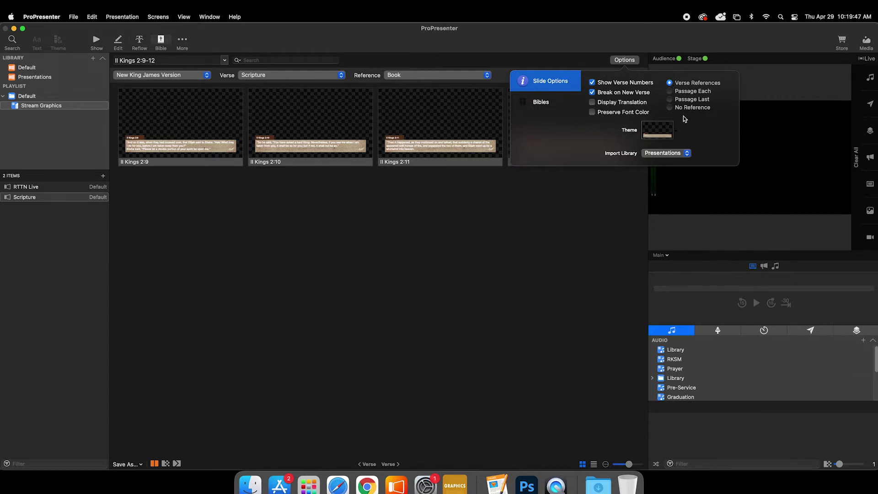
left_click(624, 60)
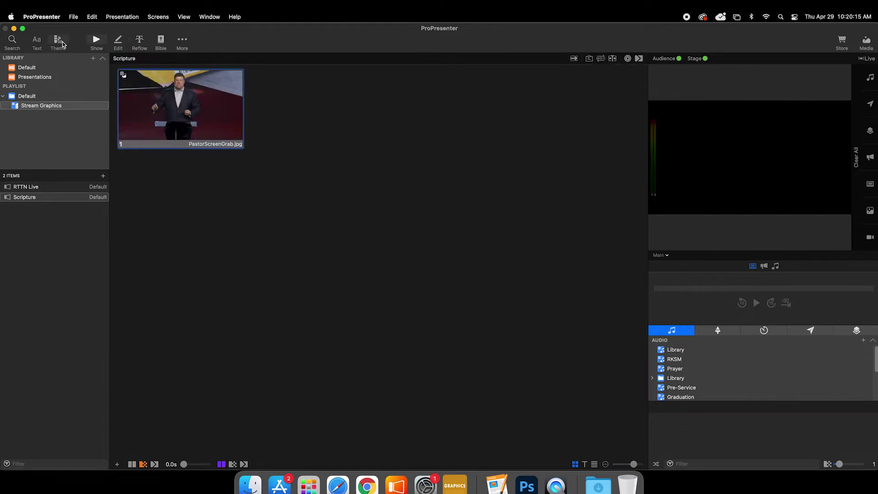
- Reopen the Bible Lower Third theme for editing and add a new text box
left_click(58, 42)
mouse_move(69, 53)
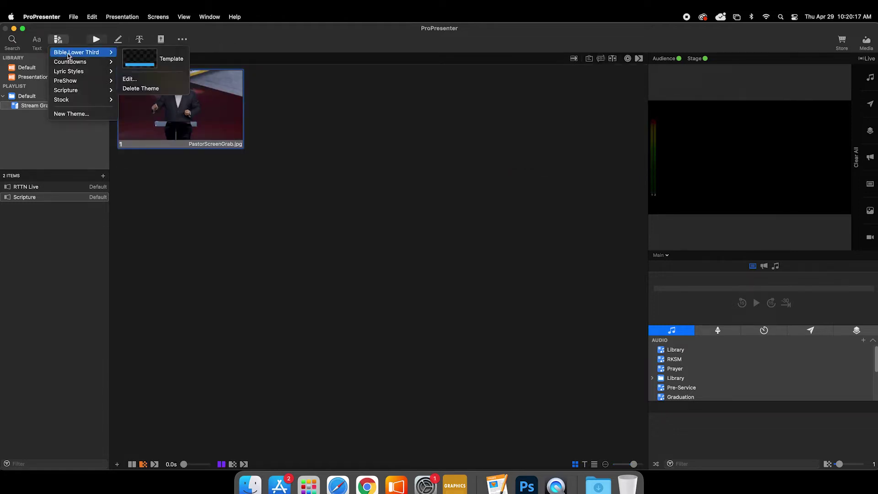
left_click(132, 79)
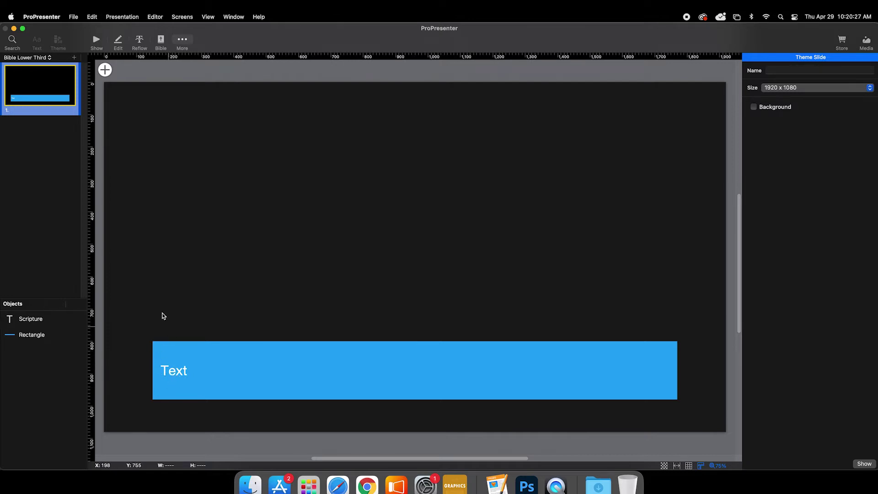
left_click(105, 69)
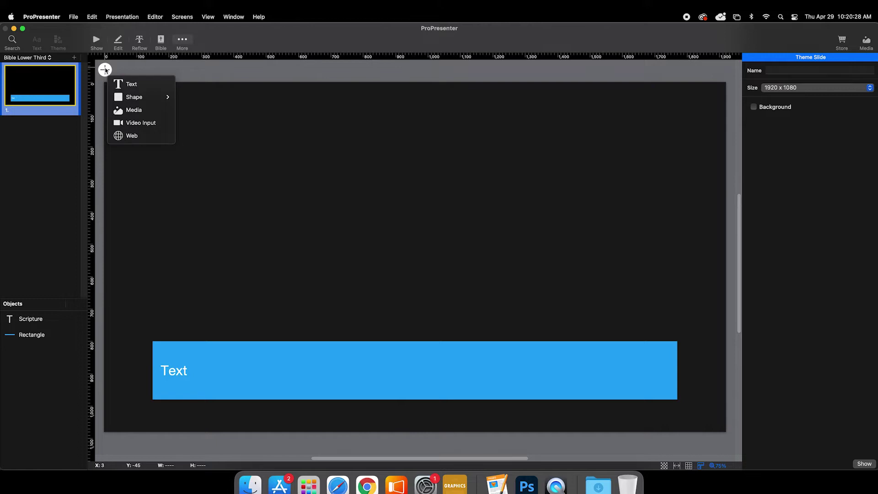
left_click(132, 86)
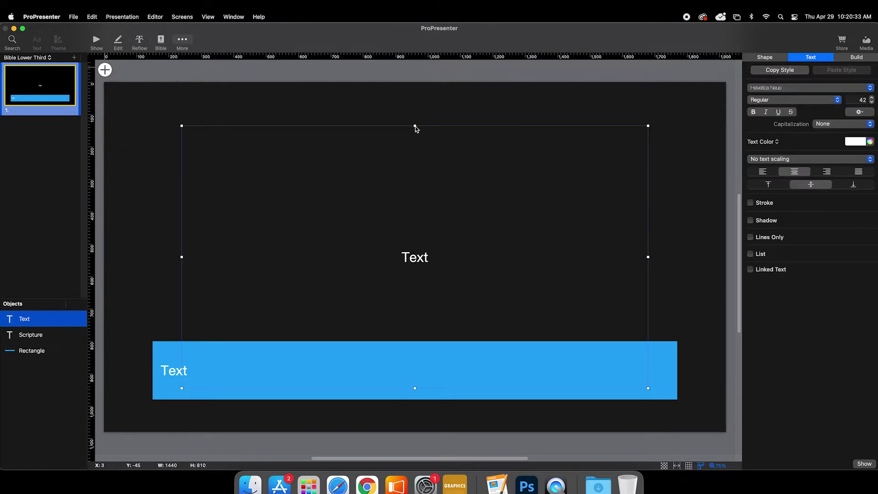
- Left-align the new text box and shrink it to a 345 x 101 label above the bar's left end
left_click_drag(415, 126, 417, 327)
left_click(761, 173)
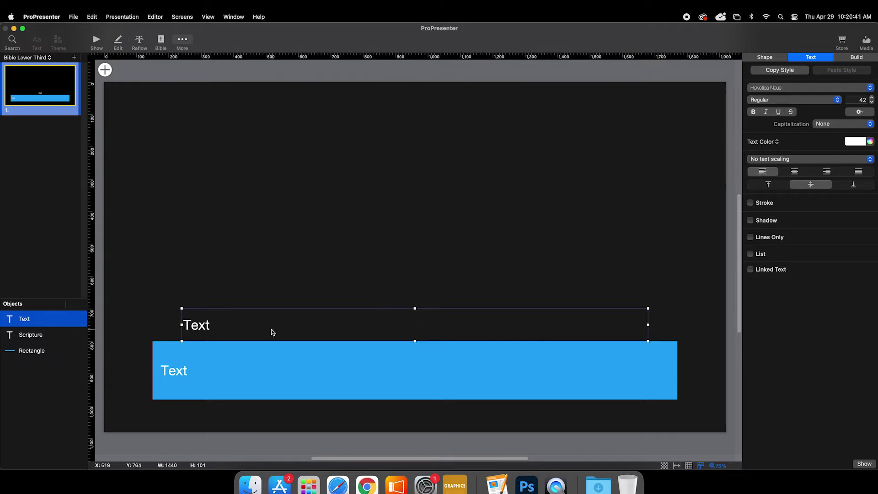
left_click_drag(270, 331, 240, 333)
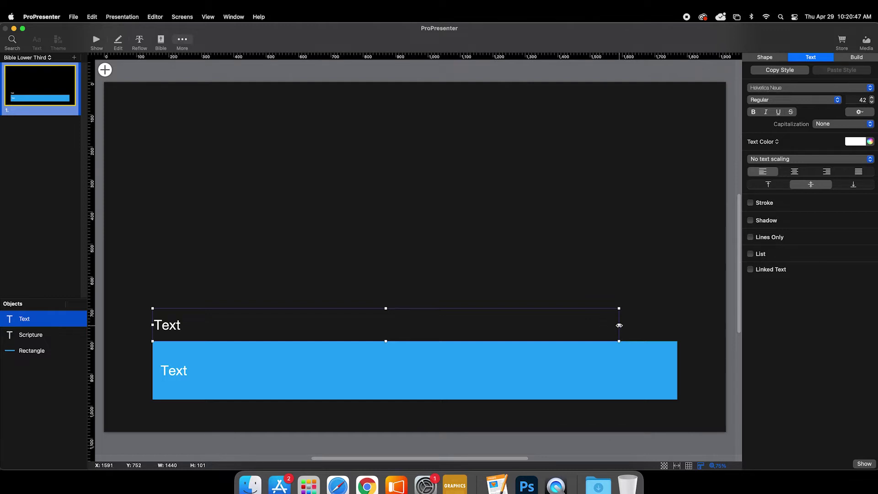
left_click_drag(620, 326, 223, 324)
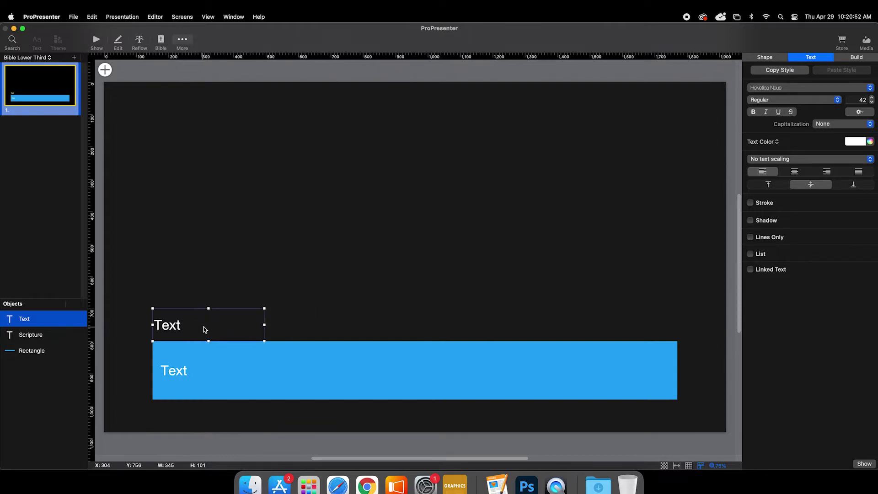
mouse_move(204, 327)
left_mouse_down()
mouse_move(614, 327)
mouse_move(616, 420)
mouse_move(553, 334)
mouse_move(192, 329)
mouse_move(203, 330)
left_mouse_up()
left_click_drag(203, 331, 204, 331)
left_click(50, 396)
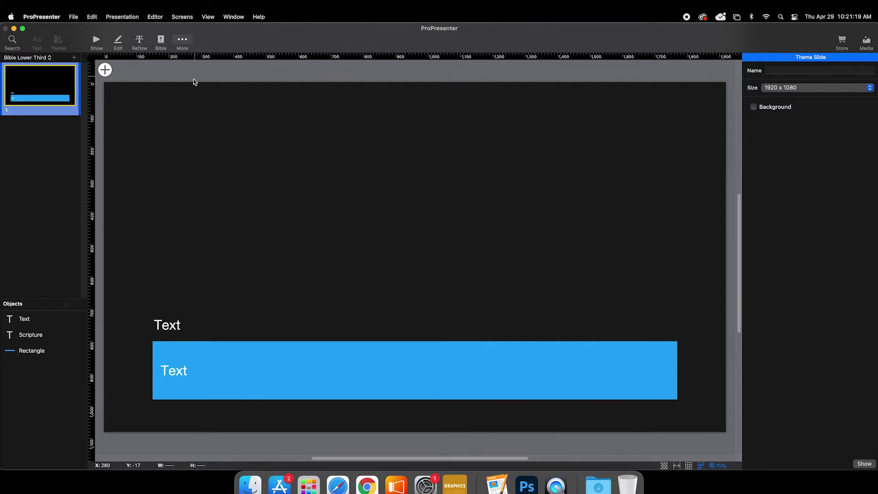
- Add a yellow rectangle and move it to the lower left of the slide
left_click(105, 69)
mouse_move(137, 97)
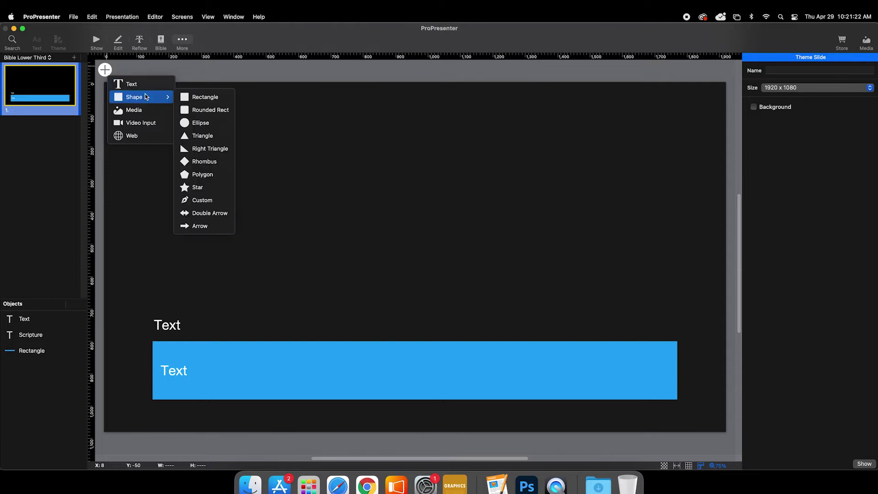
left_click(195, 97)
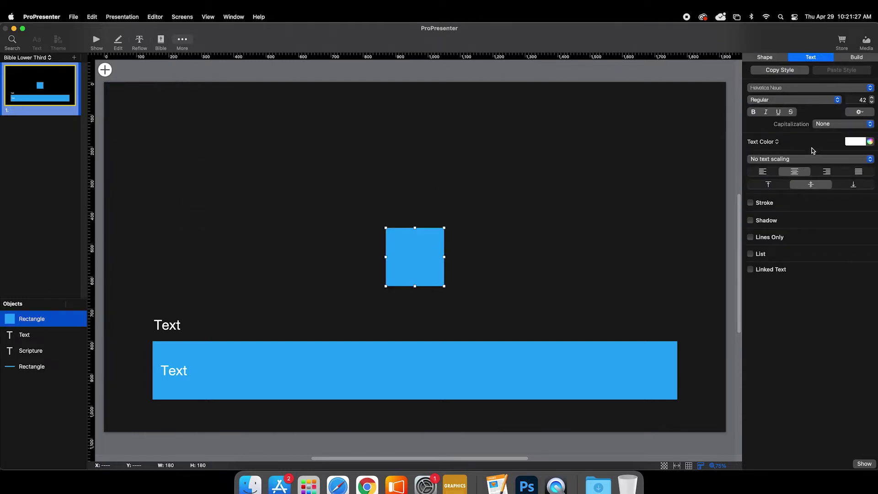
left_click(857, 142)
left_click(813, 215)
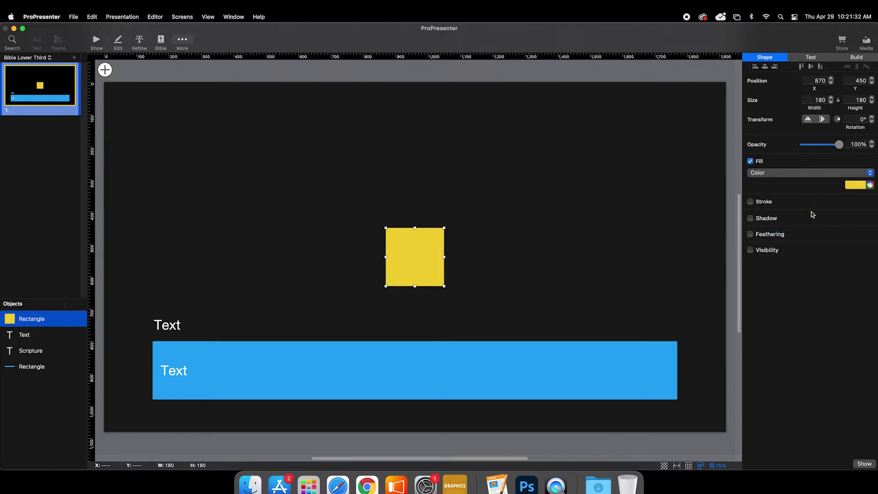
left_click(629, 300)
left_click(432, 264)
left_click_drag(424, 262, 193, 312)
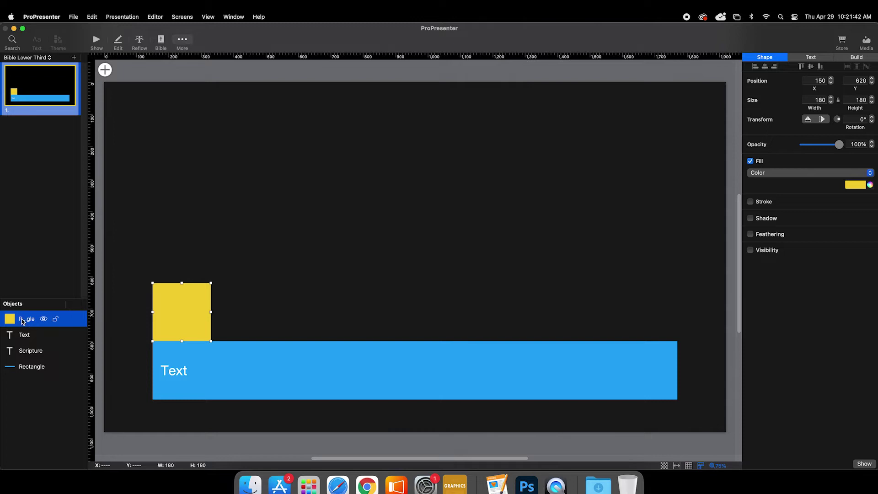
- Send the rectangle behind the Text label, shrink it to 101.4 high, and recolour it dark green
left_click_drag(22, 322, 24, 344)
left_click_drag(182, 283, 241, 324)
left_click(863, 185)
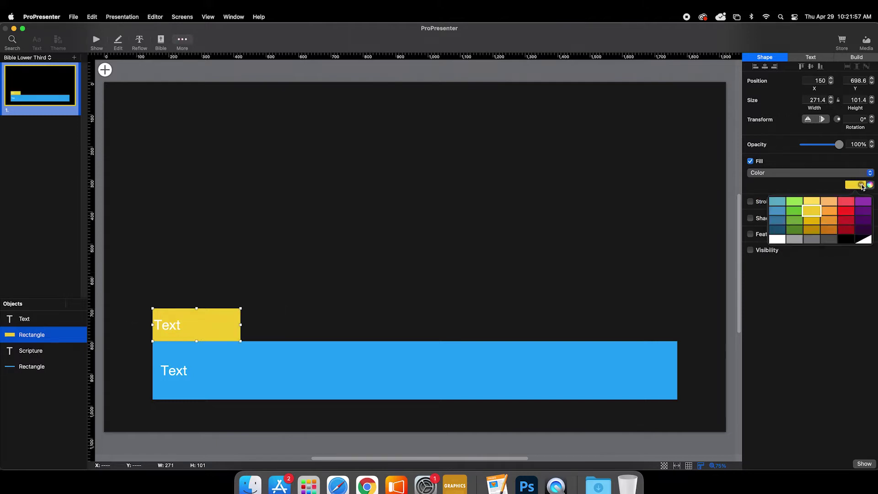
left_click(796, 229)
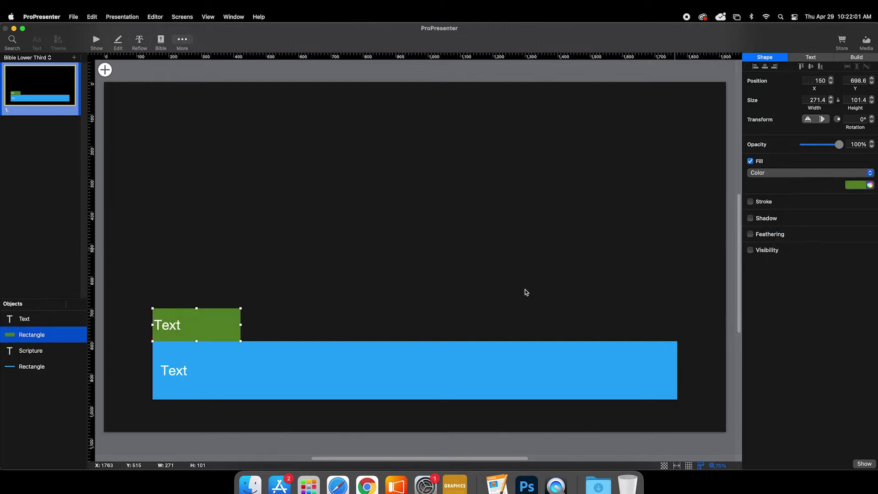
left_click(41, 404)
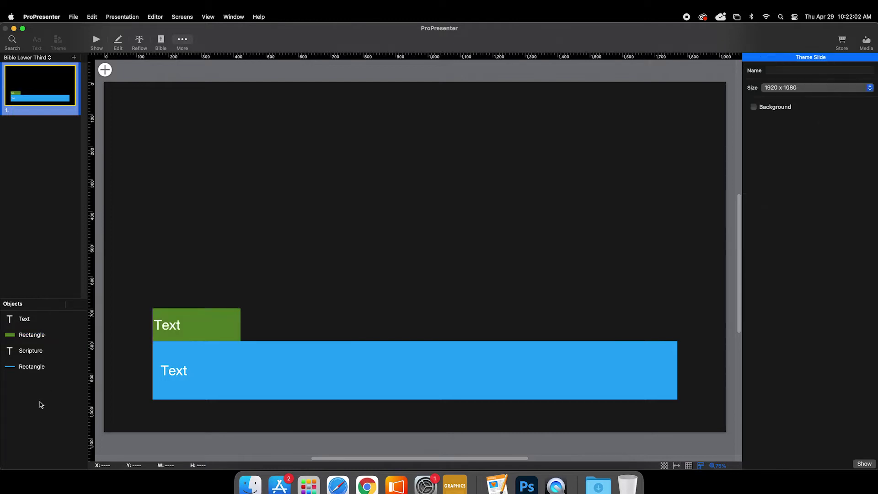
- Inset the Text label slightly from the left and reduce its font size to 35
left_click(172, 327)
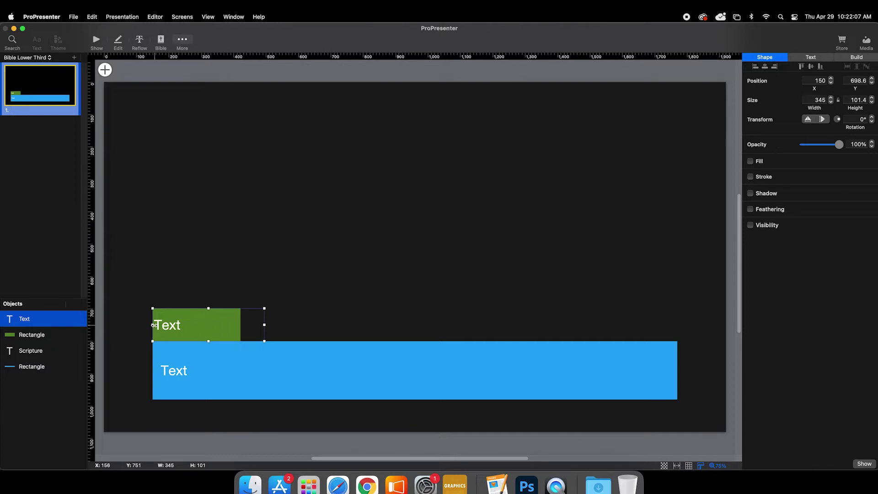
left_click_drag(155, 325, 158, 325)
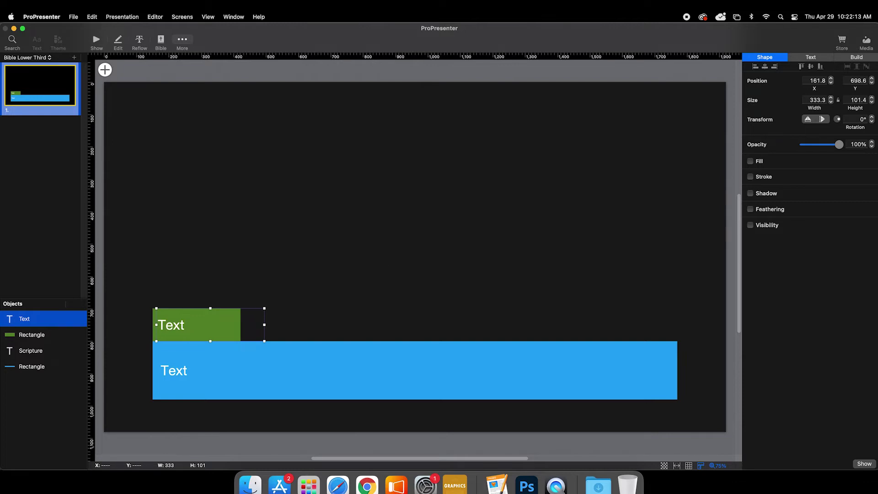
left_click(803, 58)
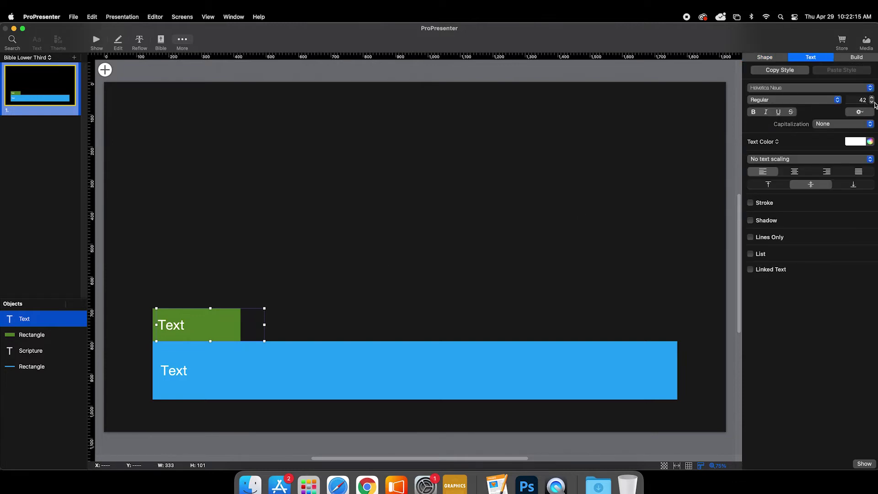
left_click(872, 101)
left_click(872, 102)
left_click(872, 101)
left_click(127, 311)
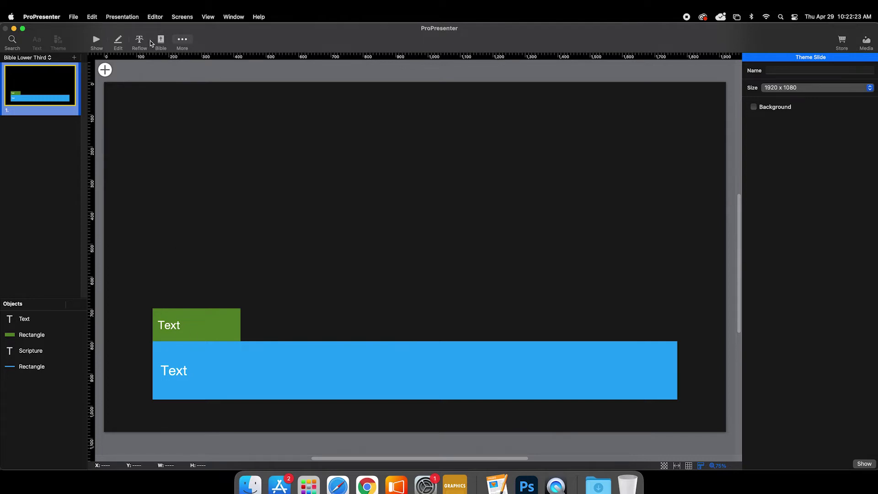
- Apply the Bible Lower Third Template theme to the II Kings verse slides via Bible slide options
left_click(95, 42)
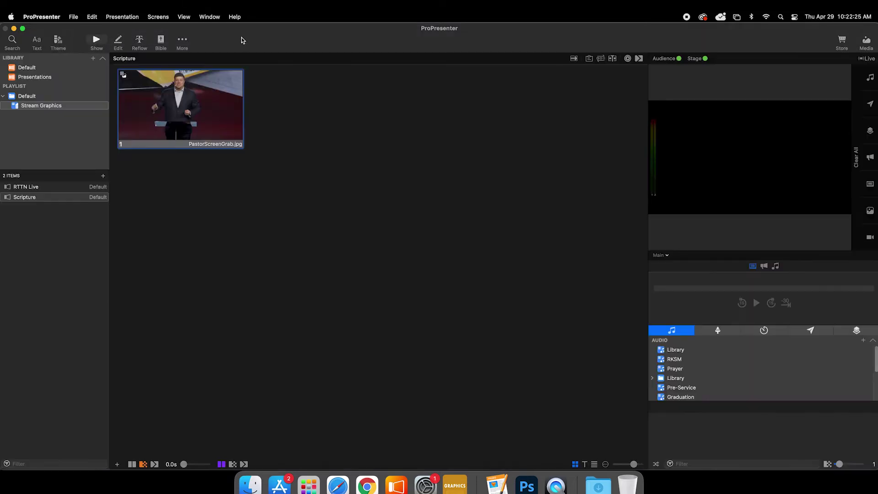
left_click(160, 42)
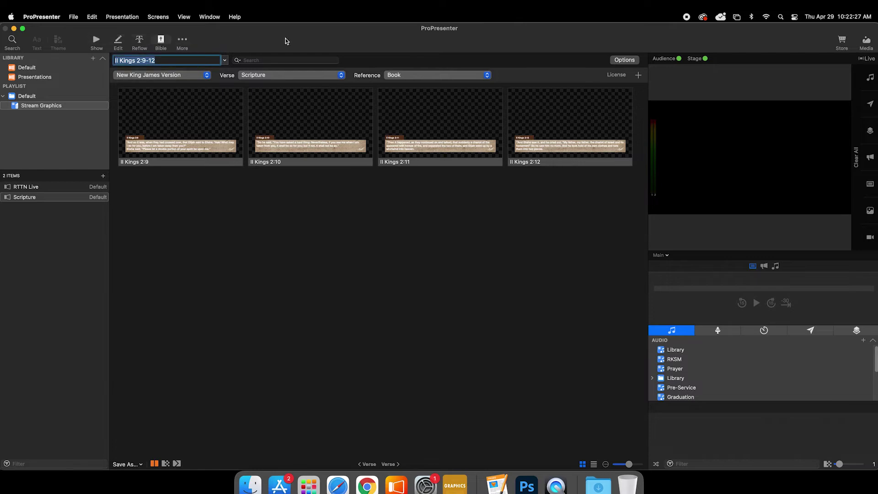
left_click(623, 60)
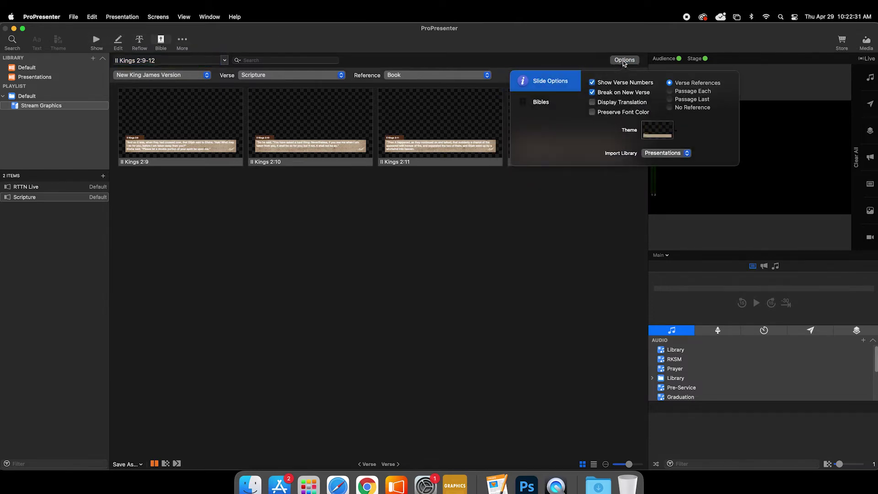
left_click(679, 136)
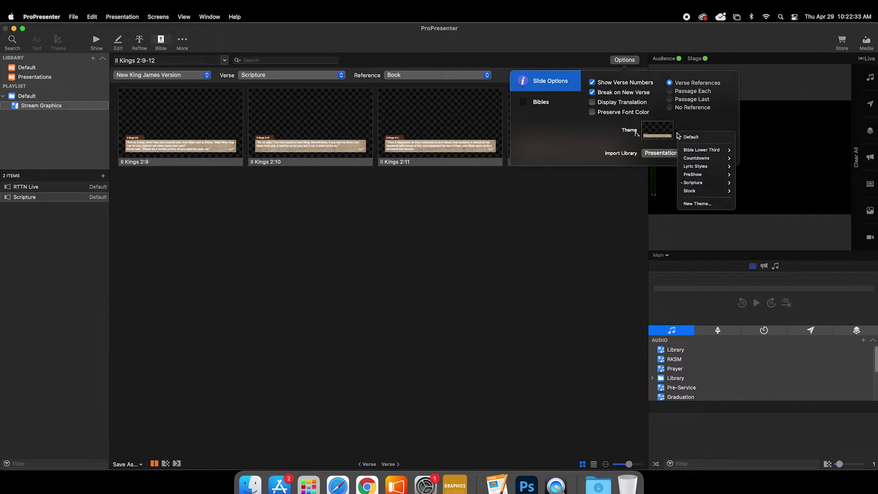
mouse_move(700, 151)
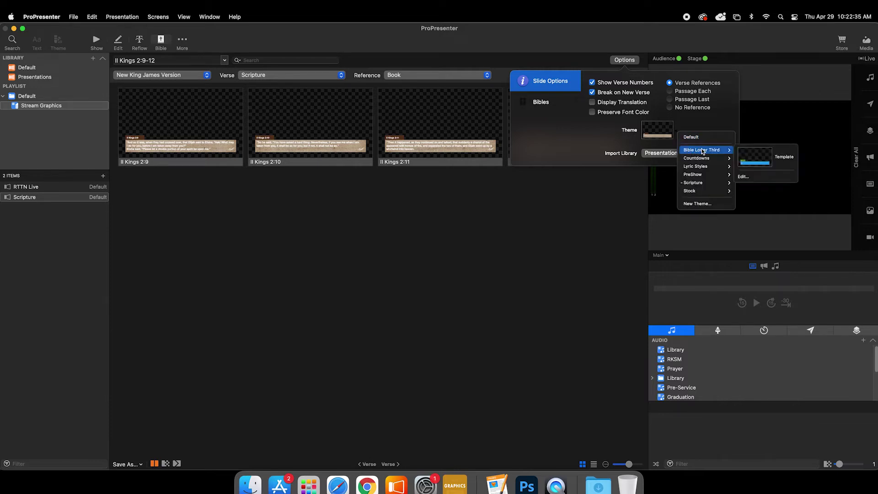
left_click(756, 158)
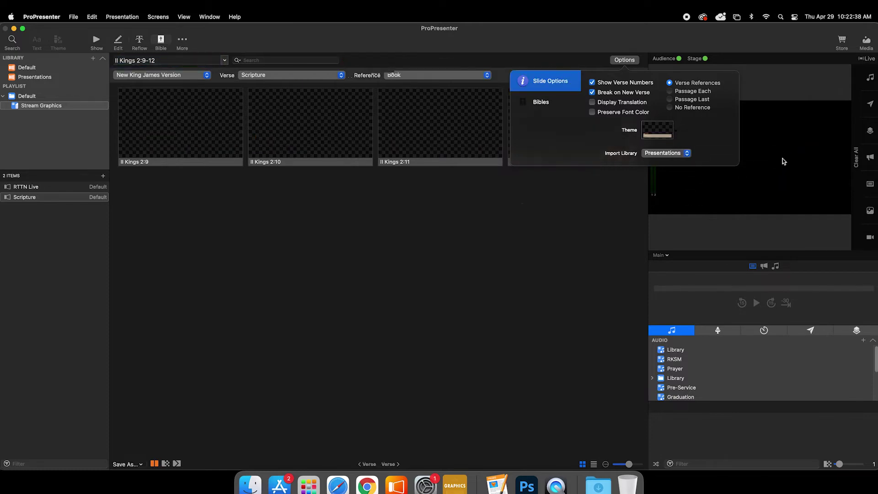
left_click(533, 206)
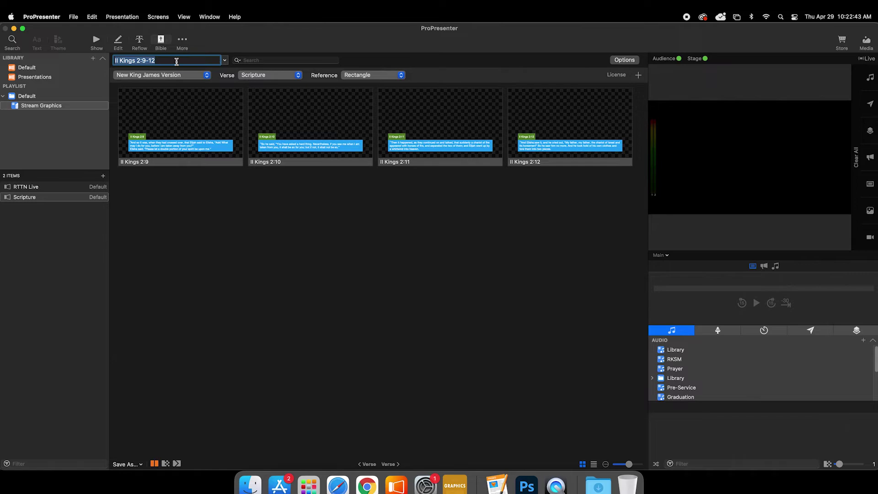
- Keep New King James Version with verses on Scripture, and map the reference to the Text element
left_click(162, 60)
left_click(160, 75)
left_click(160, 75)
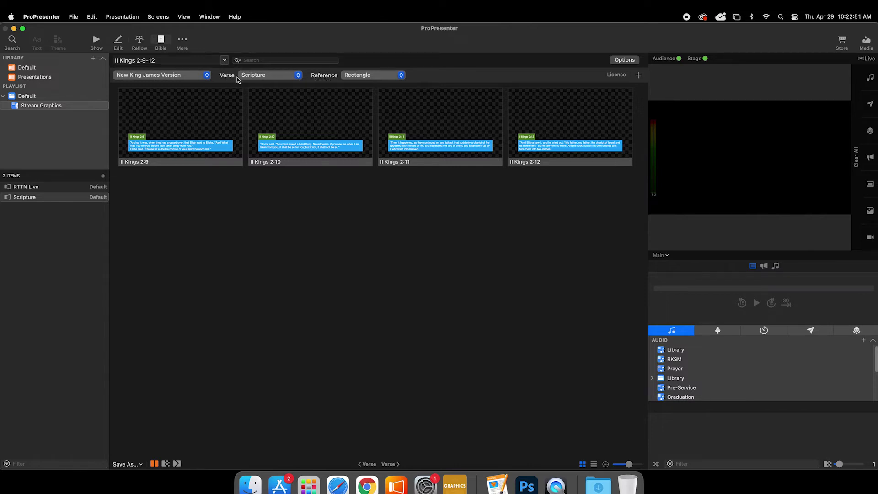
left_click(265, 75)
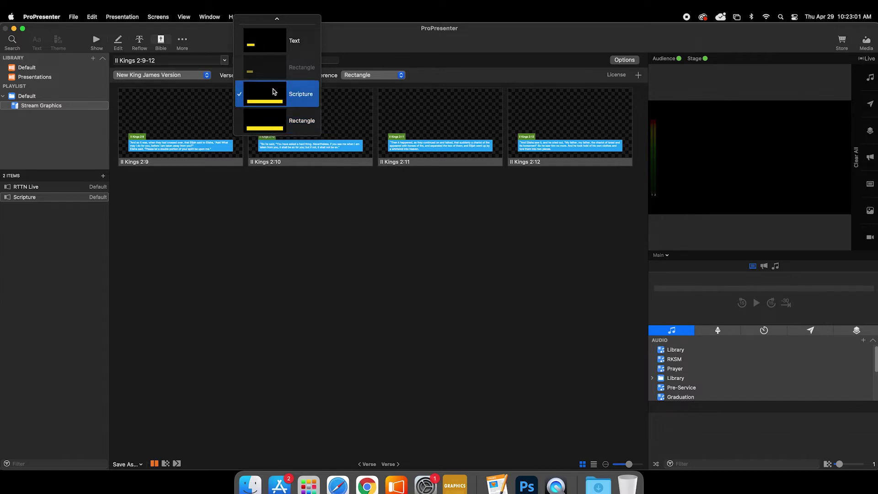
mouse_move(277, 19)
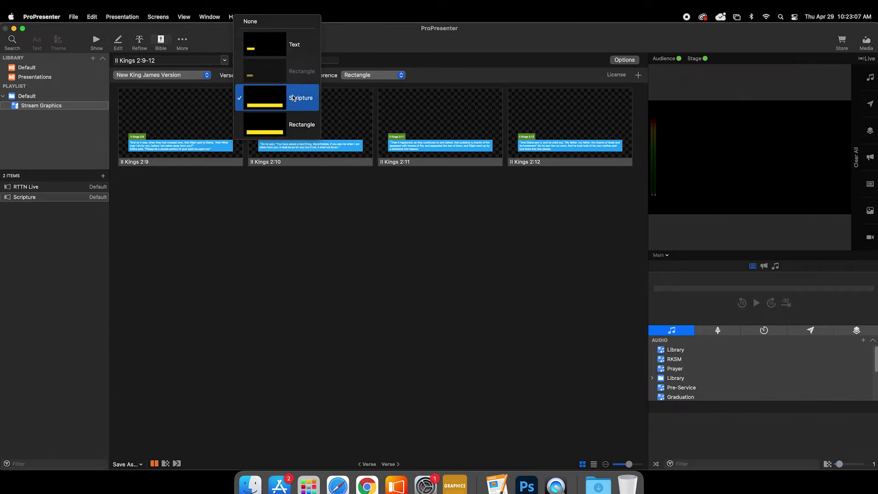
left_click(257, 106)
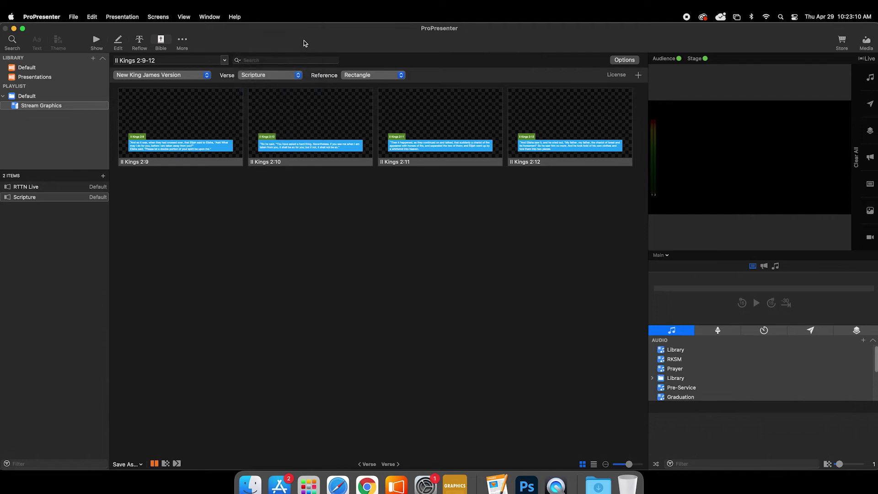
left_click(360, 78)
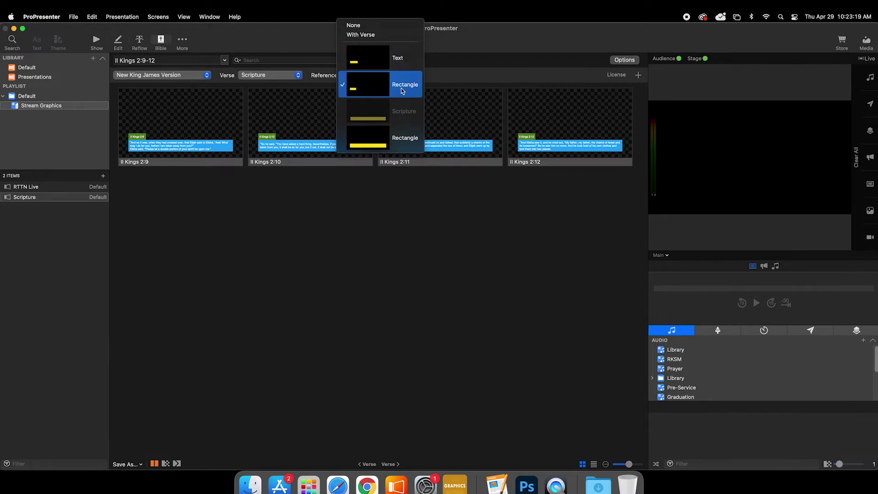
left_click(361, 62)
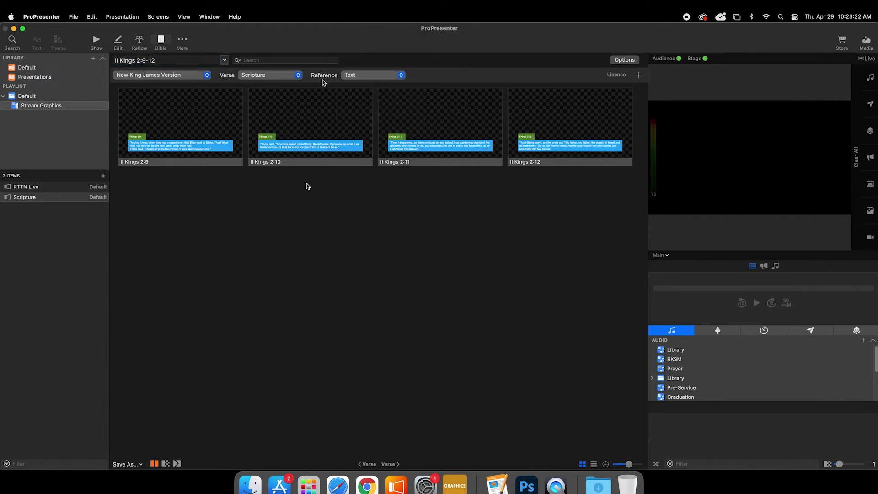
- Send II Kings 2:9 live, widen the preview panel, and return to the Scripture presentation
left_click(171, 152)
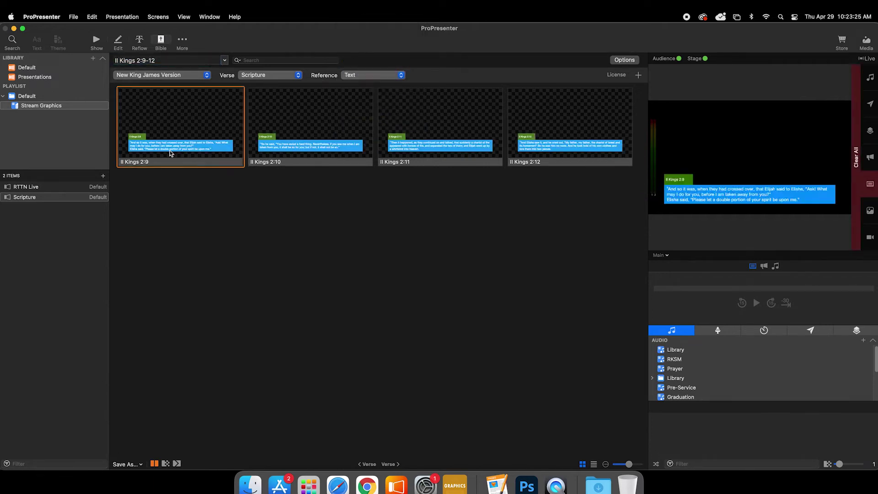
left_click_drag(649, 269, 542, 269)
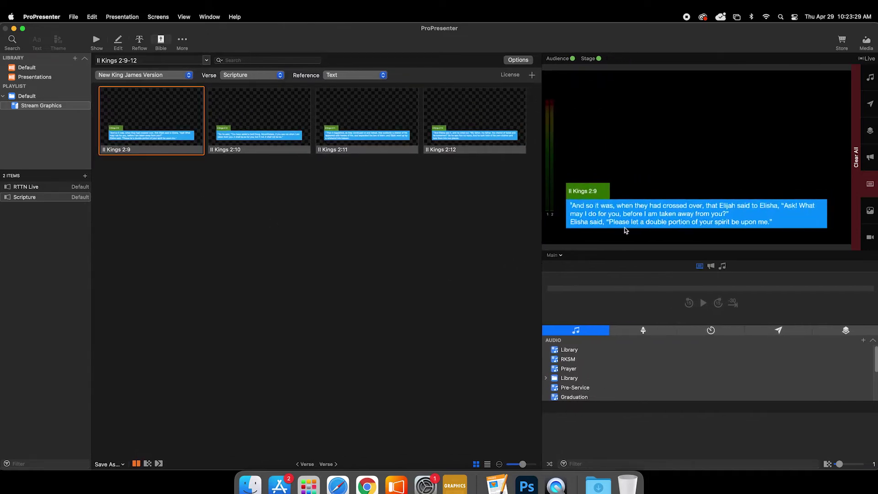
left_click(97, 42)
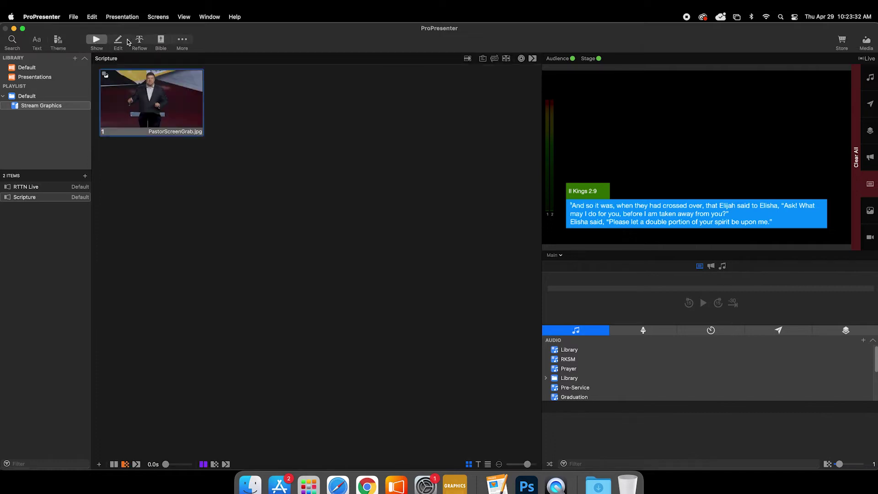
- Send the pastor photo live, then step through II Kings 2:9, 2:10, 2:11, 2:12 and back to 2:9
left_click(146, 118)
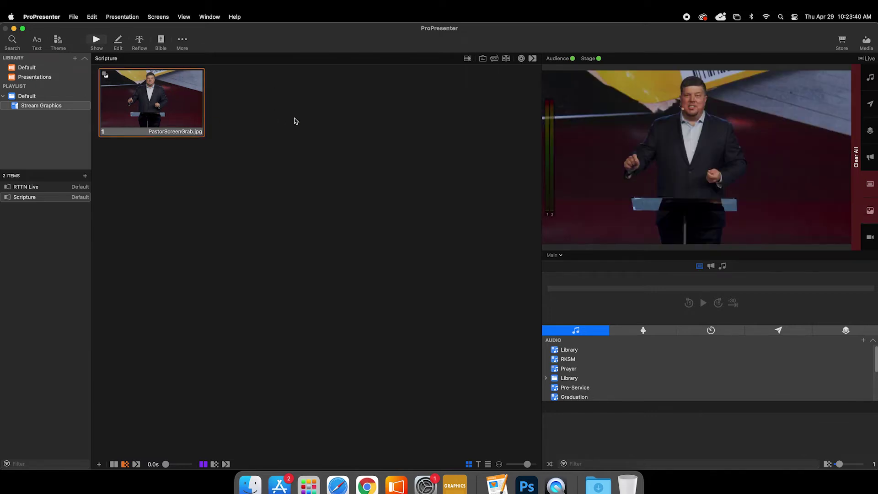
left_click(161, 51)
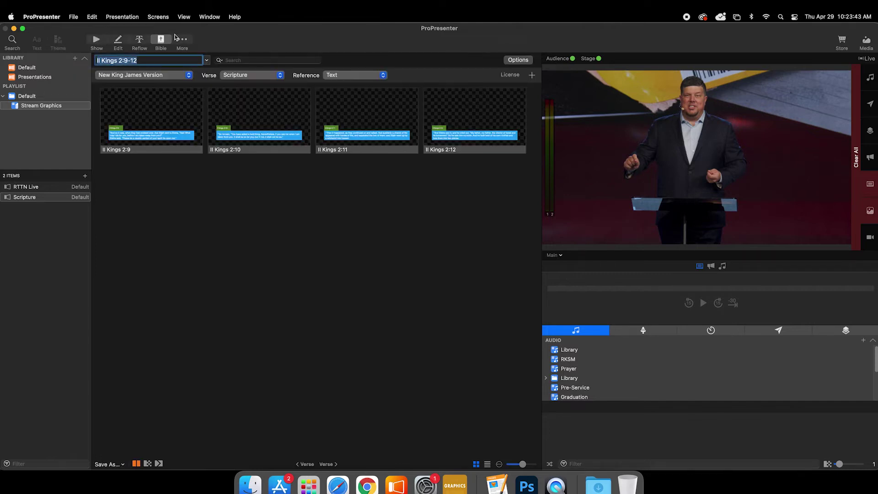
left_click(153, 113)
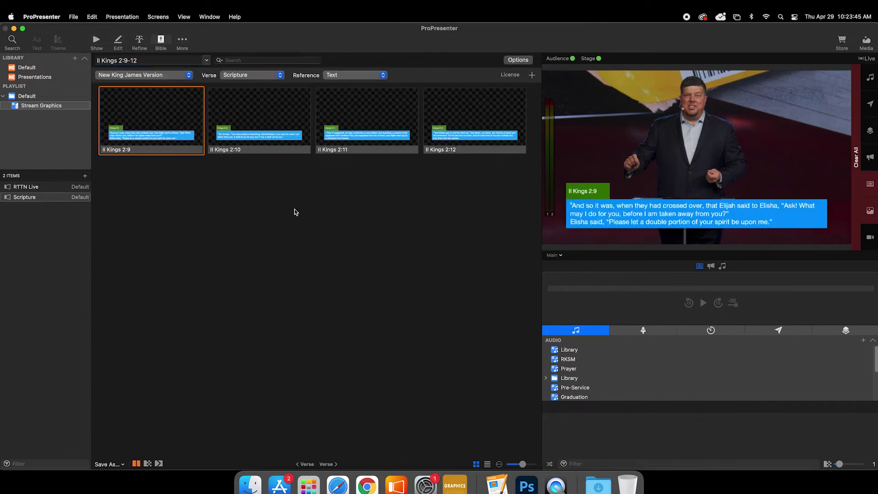
left_click(266, 126)
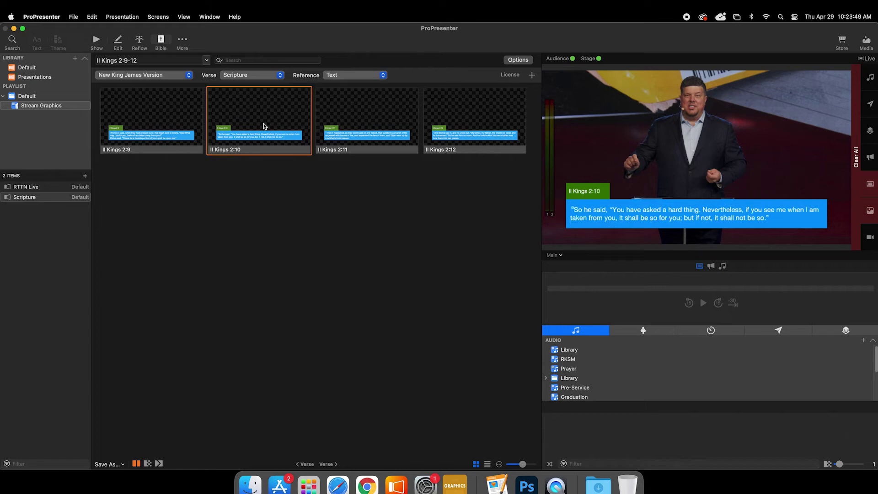
left_click(380, 134)
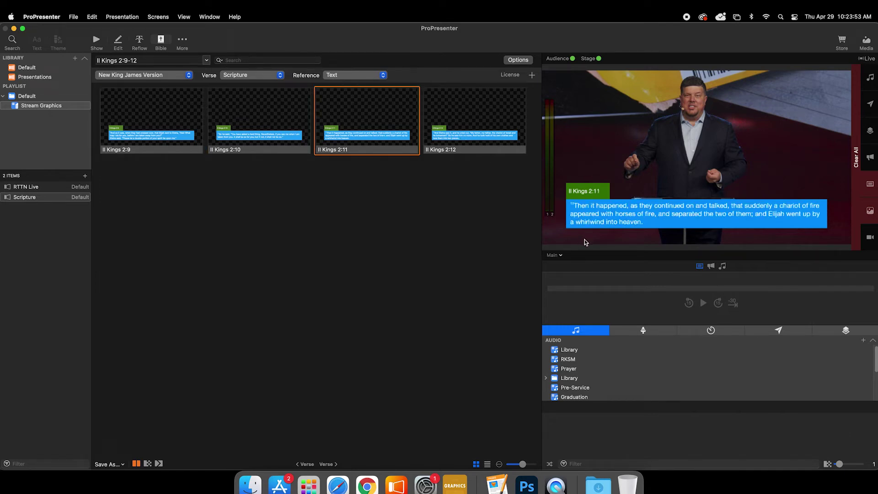
left_click(468, 135)
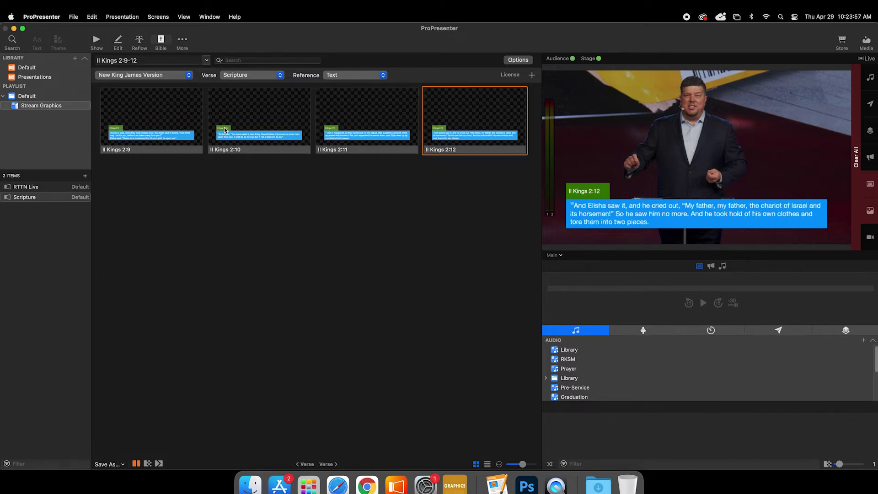
left_click(155, 130)
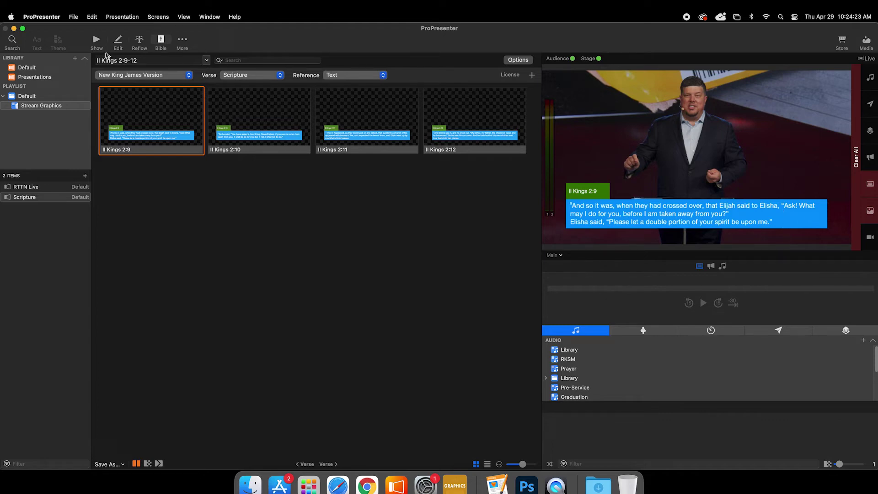
- Apply the beige theme with Book references to the II Kings verses and show 2:9 live
left_click(517, 62)
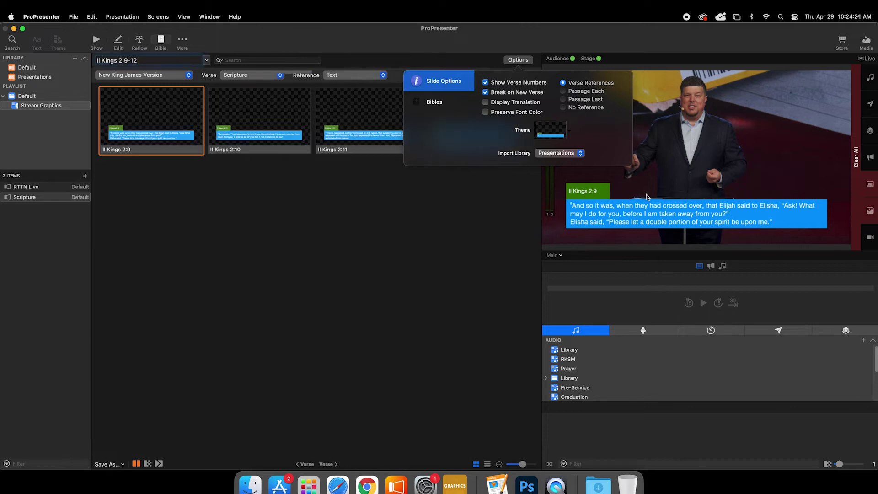
left_click(311, 173)
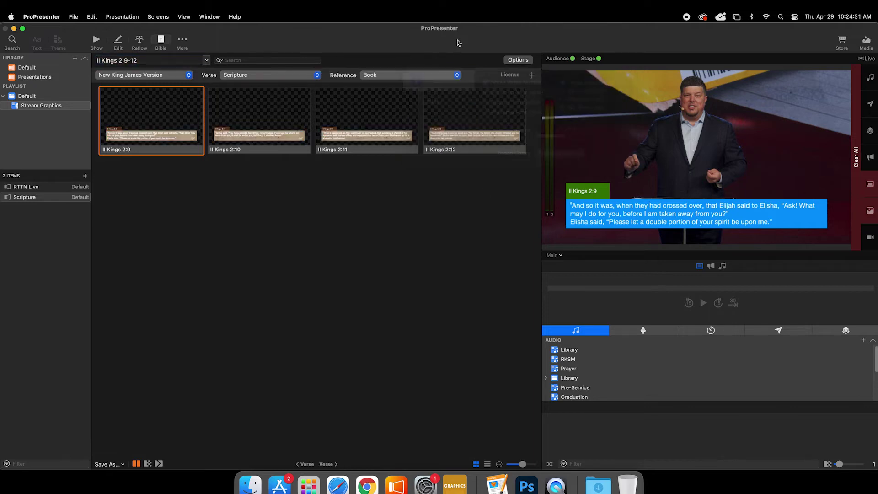
left_click(154, 126)
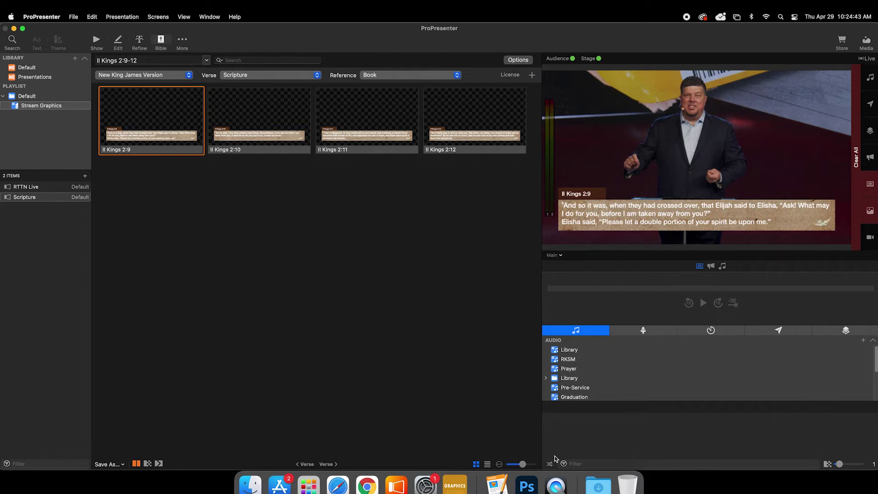
- Open PastorScreenGrab.jpg from the Desktop in Photoshop, allowing Desktop access
left_click(527, 486)
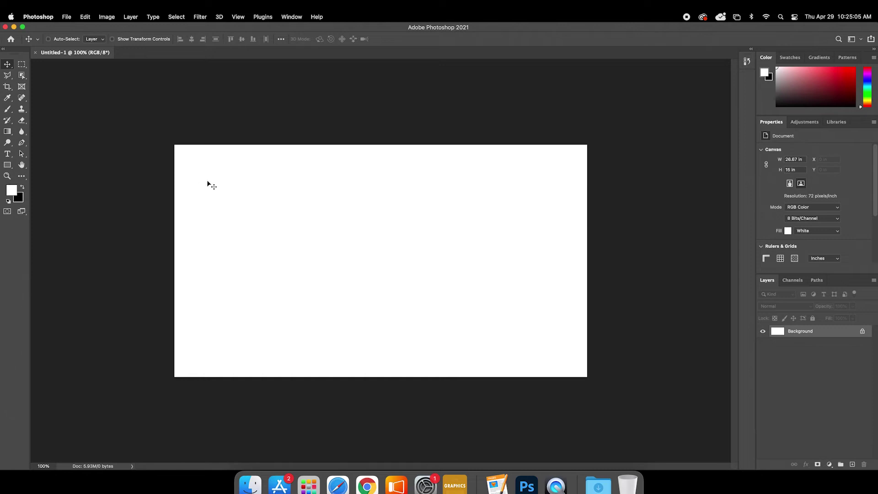
left_click(67, 16)
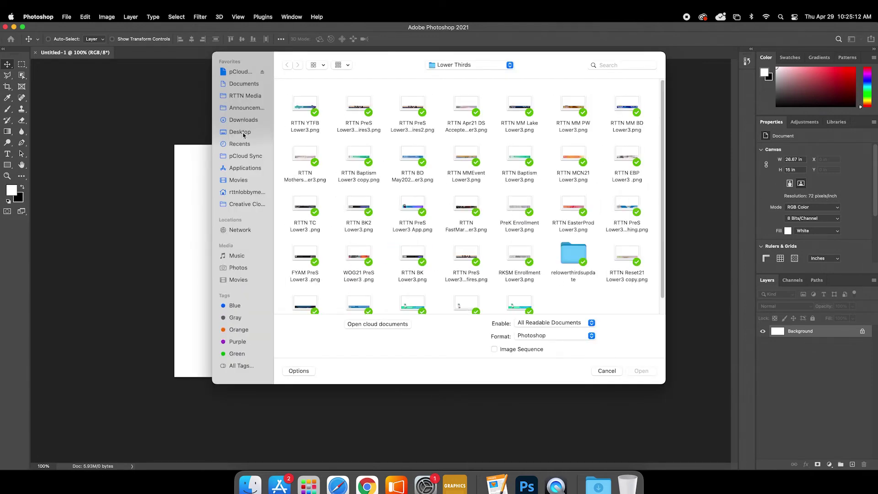
left_click(239, 132)
left_click(465, 179)
left_click(442, 105)
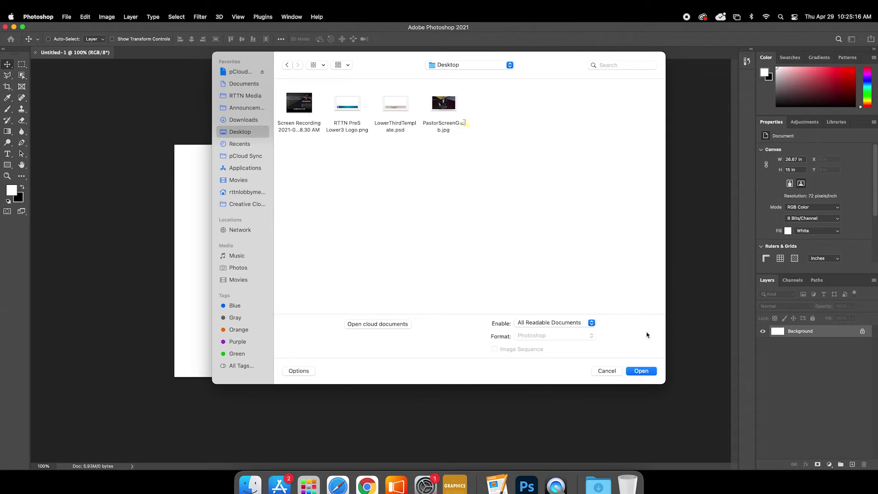
left_click(650, 374)
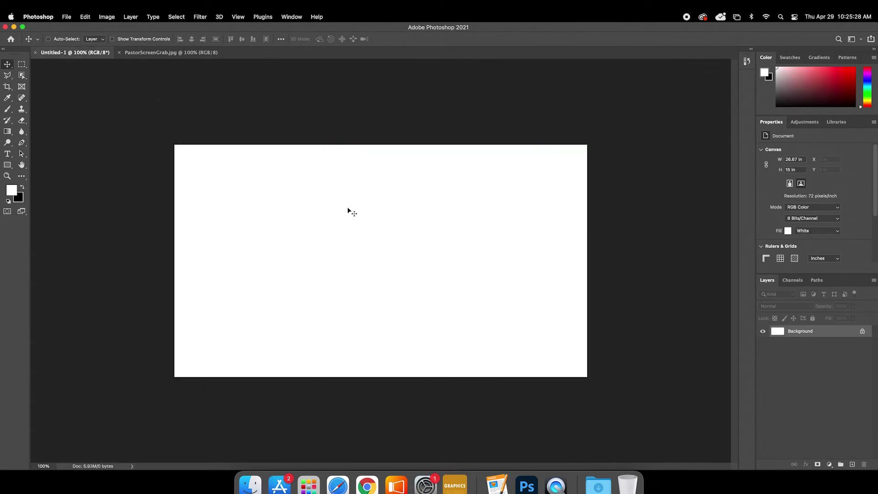
- Paste the pastor photo into Untitled-1 as Layer 1, accepting the colour profile conversion
key("super+v")
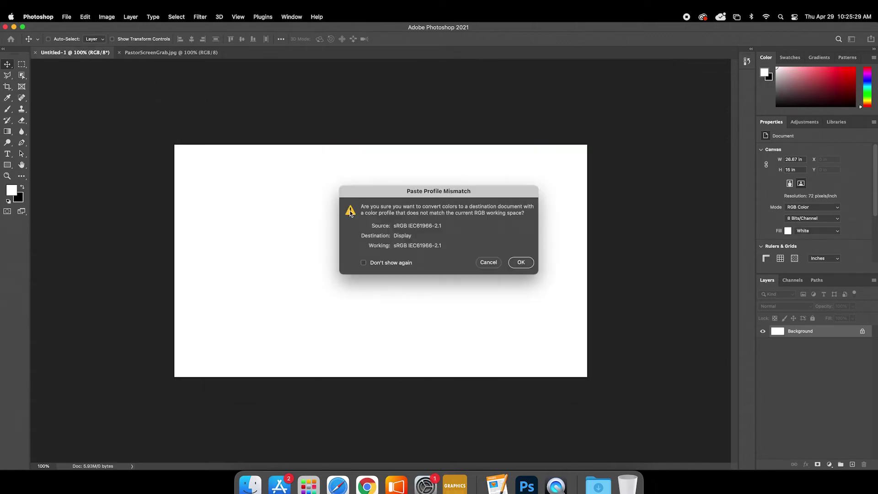
left_click(521, 263)
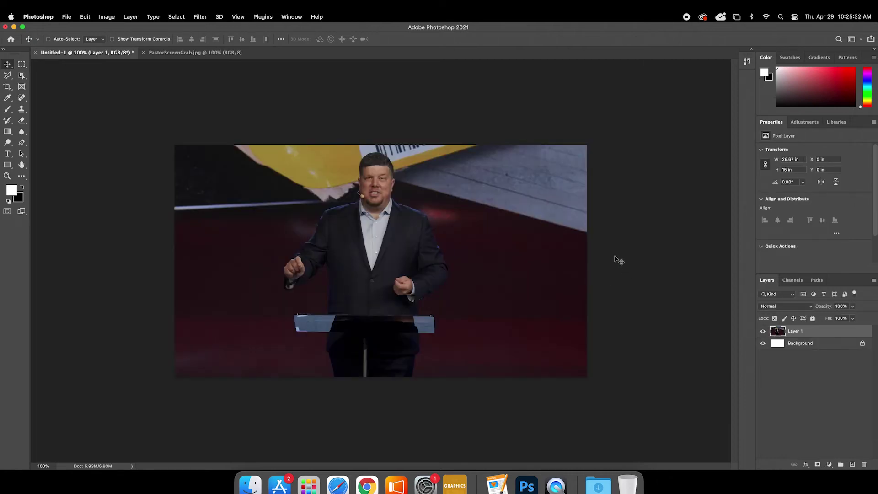
left_click(21, 68)
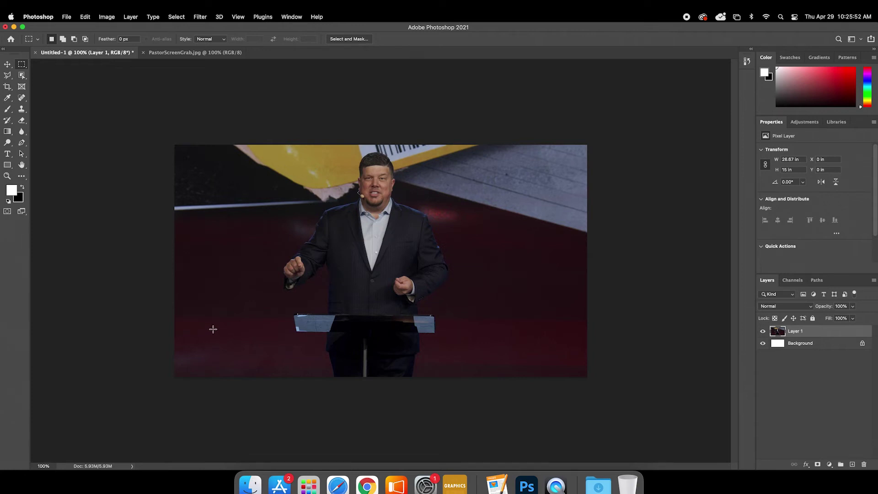
- Fill a wide band across the lower canvas with white on a new Layer 2
left_click_drag(214, 325, 558, 368)
left_click(7, 64)
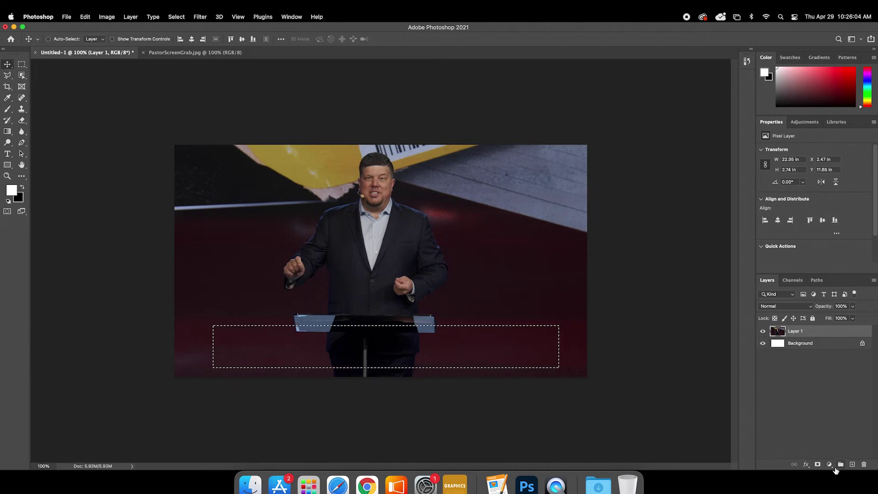
left_click(855, 465)
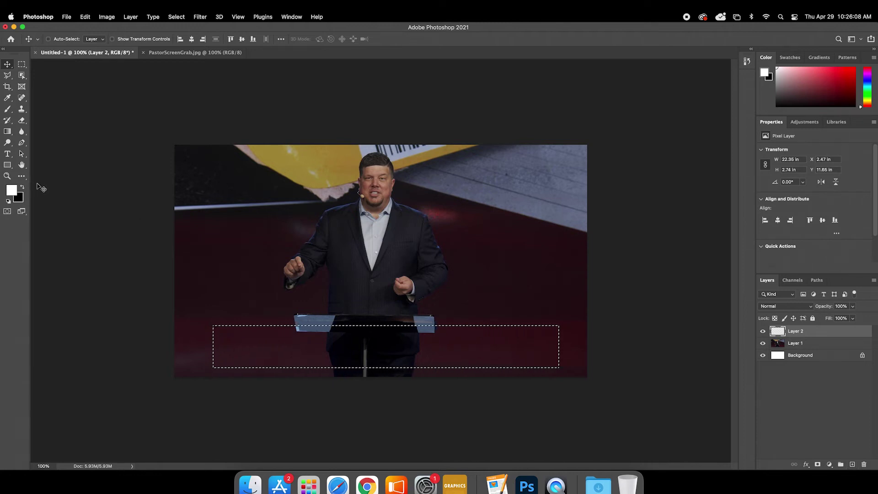
key("shift+BackSpace")
key("Return")
key("v")
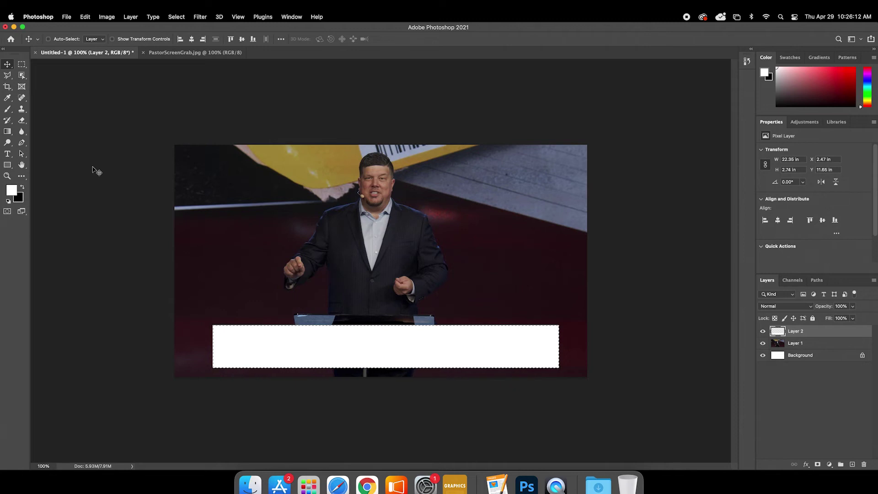
key("x")
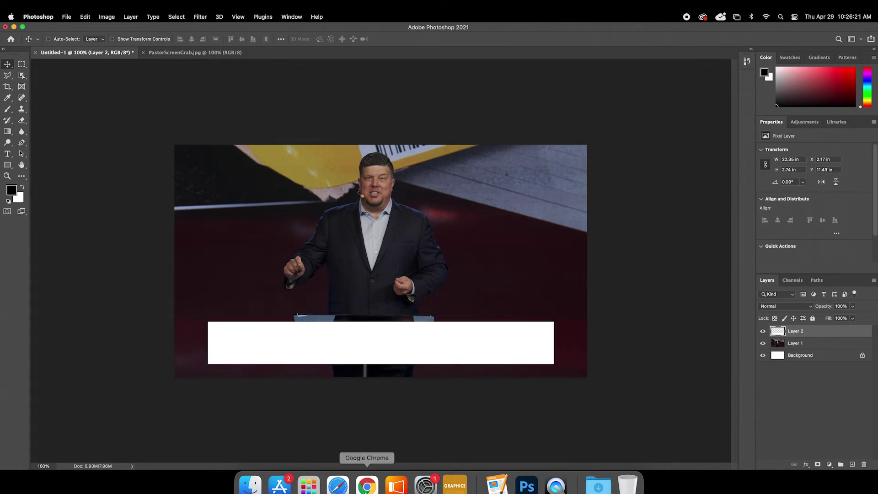
- Go to unsplash.com in Chrome and search for 'texture' photos
left_click(368, 488)
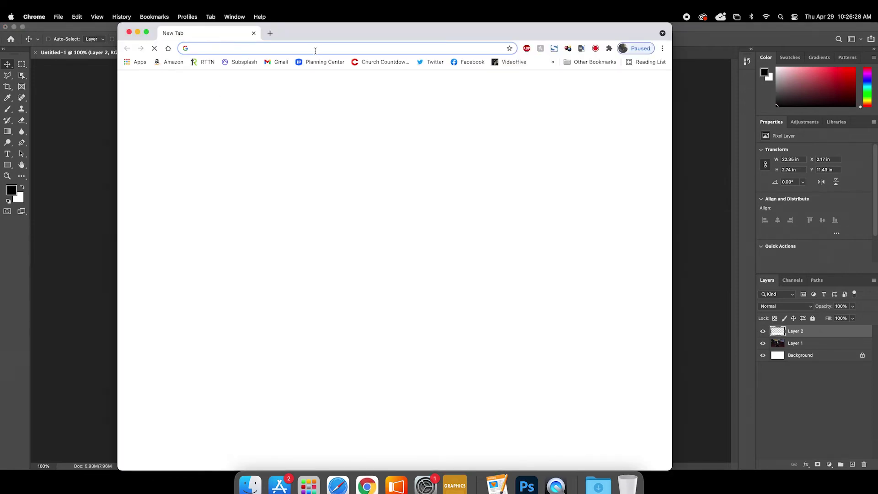
type("u")
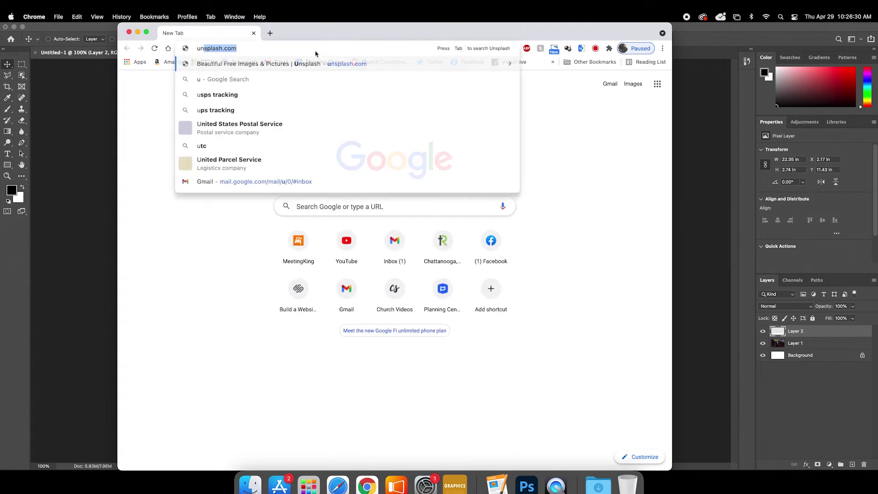
type("nspla")
key("Return")
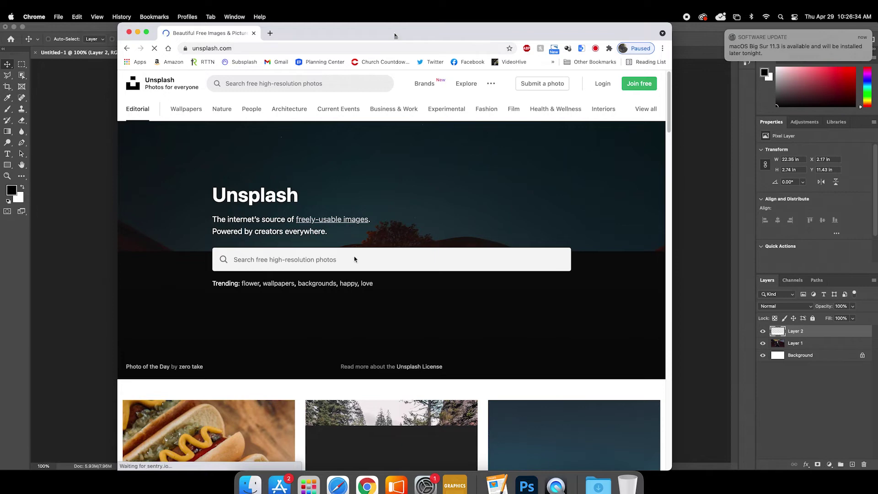
left_click(323, 262)
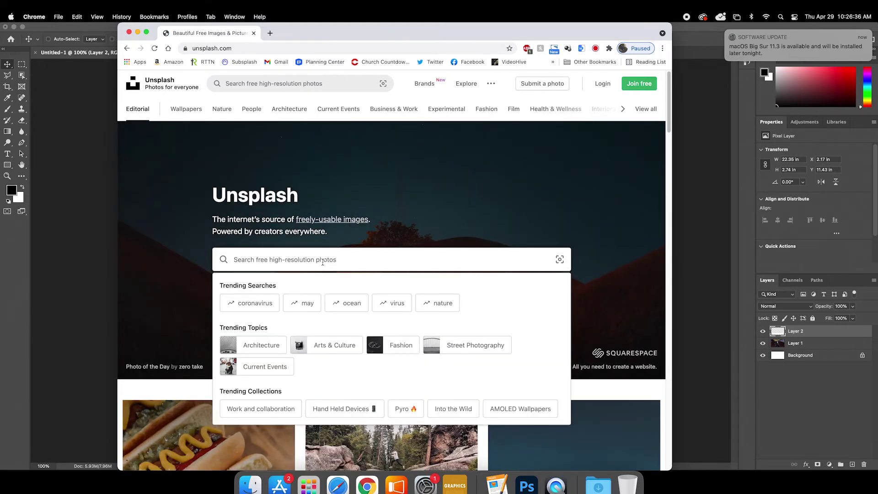
type("texture")
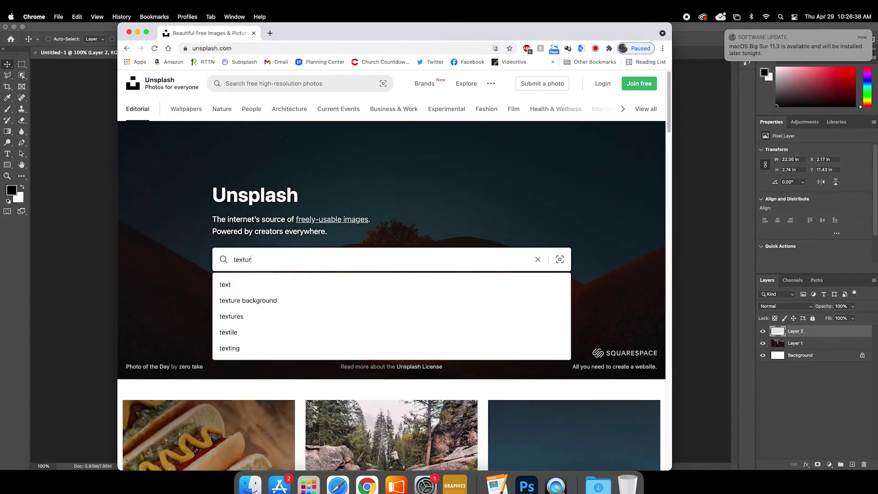
key("Return")
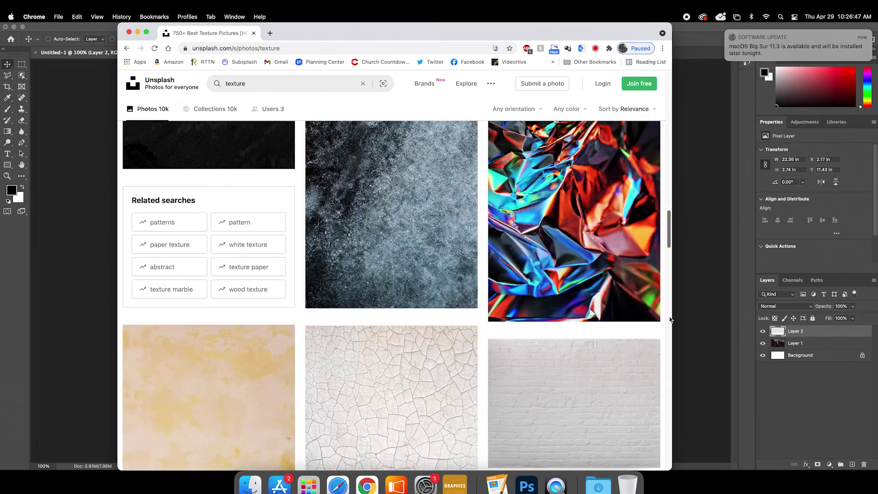
- Download the teal rusted-metal texture photo from the Unsplash results
scroll(671, 319, "down", 6)
scroll(671, 348, "down", 10)
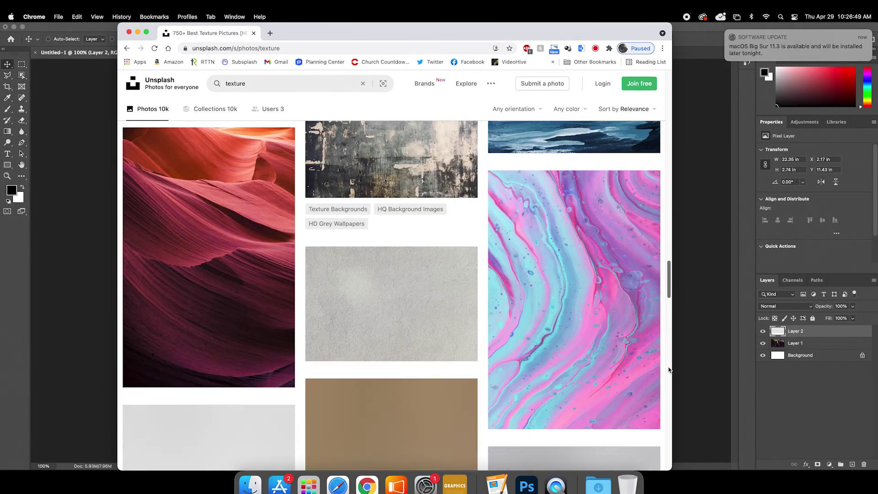
scroll(671, 400, "down", 10)
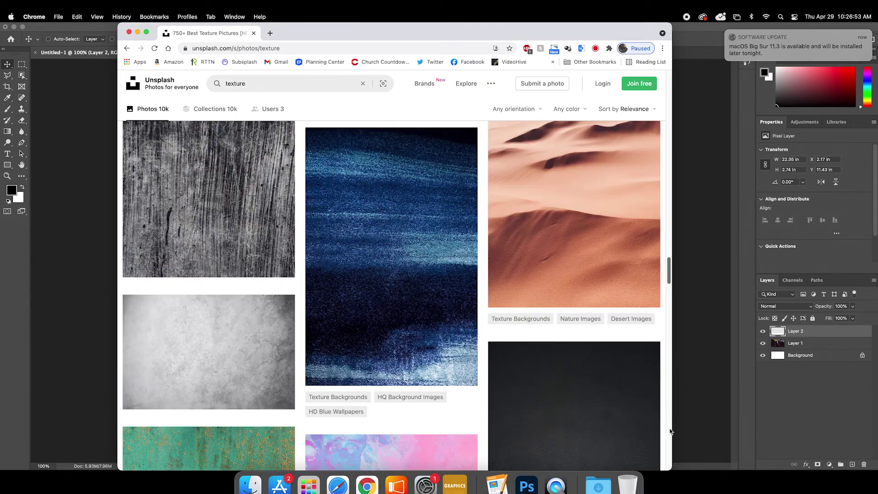
mouse_move(669, 281)
left_mouse_down()
mouse_move(669, 314)
mouse_move(669, 295)
left_mouse_up()
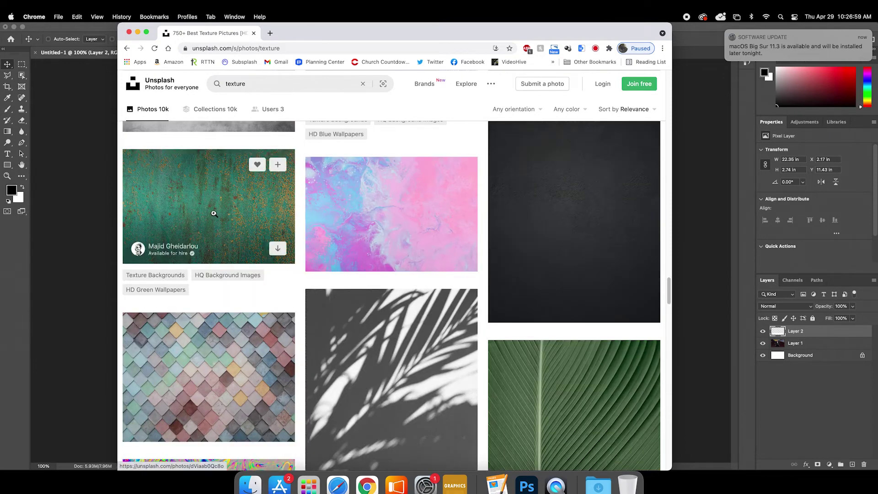
left_click(277, 249)
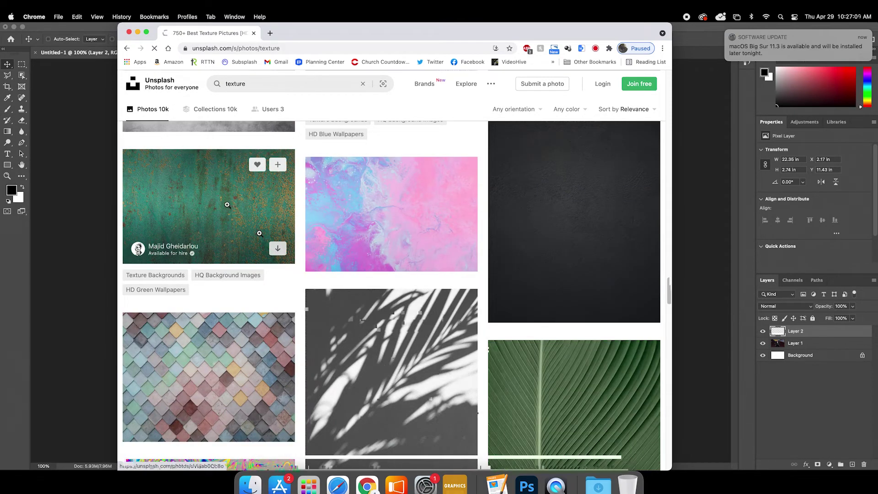
- Place the downloaded texture on the canvas, stretched to both side edges
left_click(84, 392)
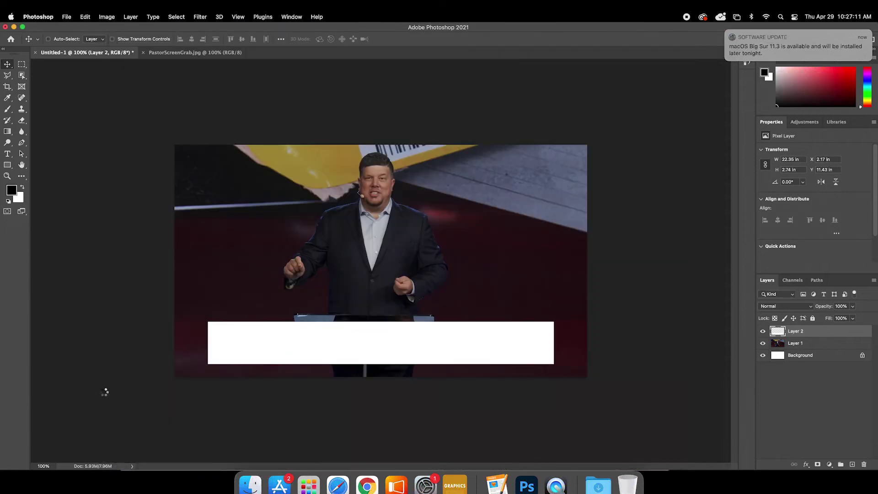
left_click_drag(118, 392, 223, 401)
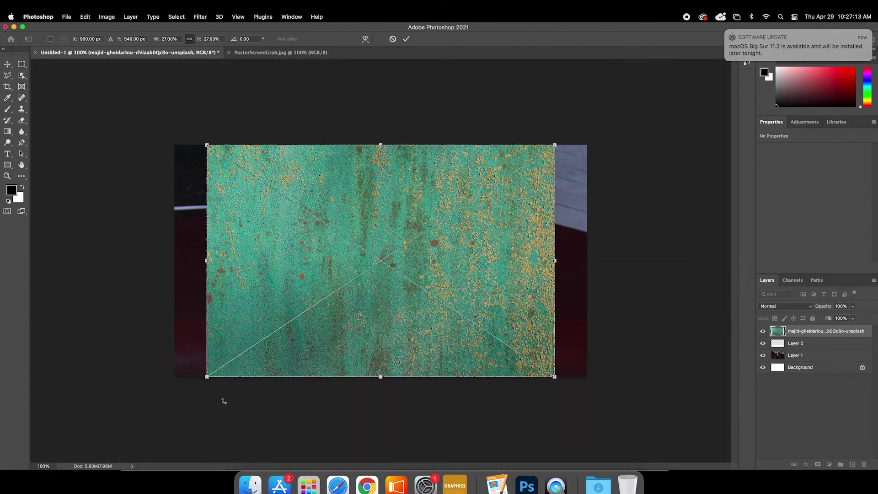
left_click_drag(207, 261, 176, 261)
left_click_drag(555, 261, 594, 261)
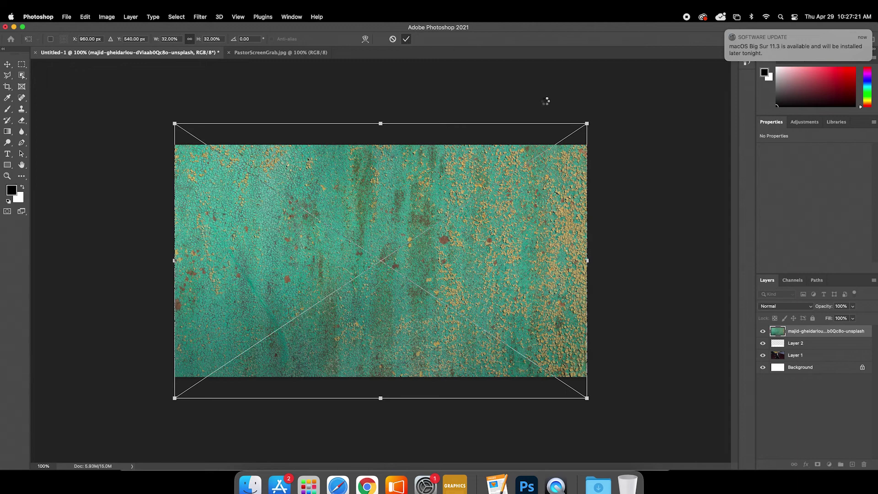
left_click(546, 102)
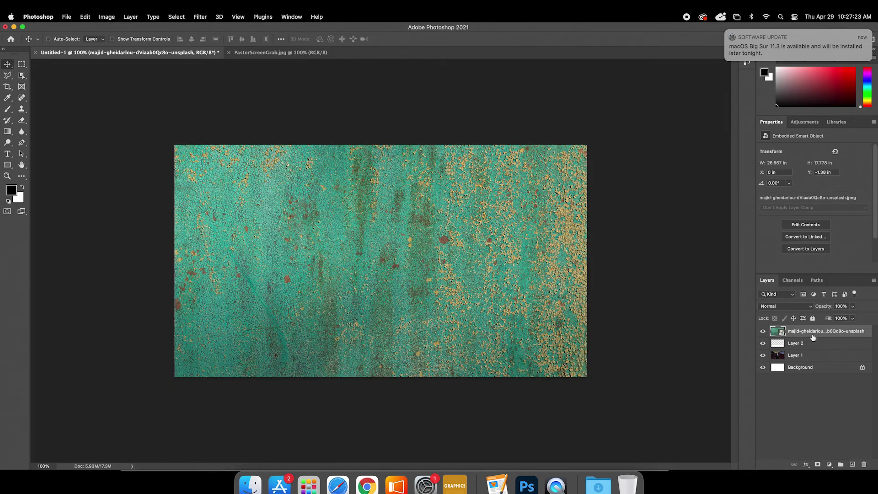
- Move the texture layer below Layer 2 and load the white bar as a selection
left_click_drag(804, 335, 803, 350)
left_click(784, 335)
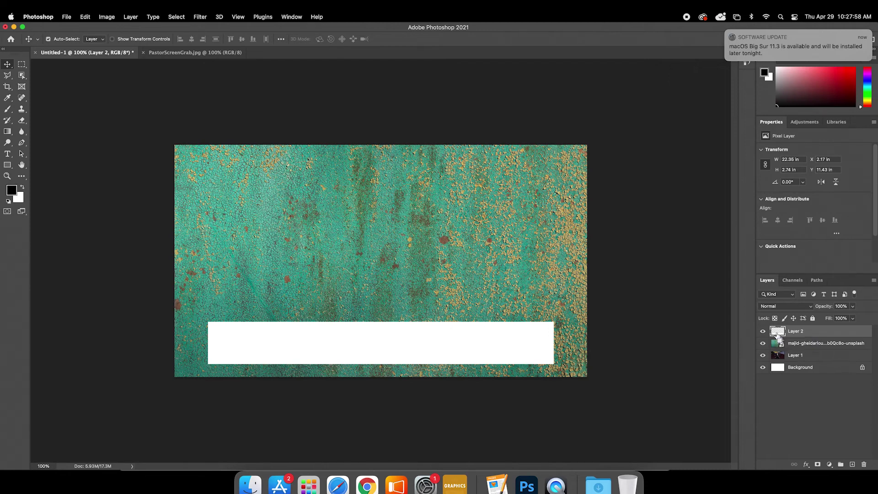
left_click(776, 335, "super")
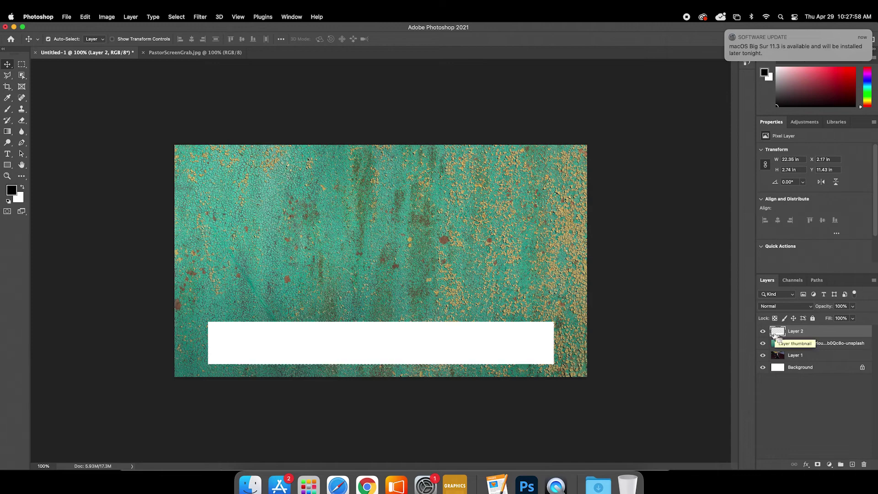
- Mask the texture to the bar selection, hide Layer 2, unlink the mask, and slide the texture up
left_click(801, 349)
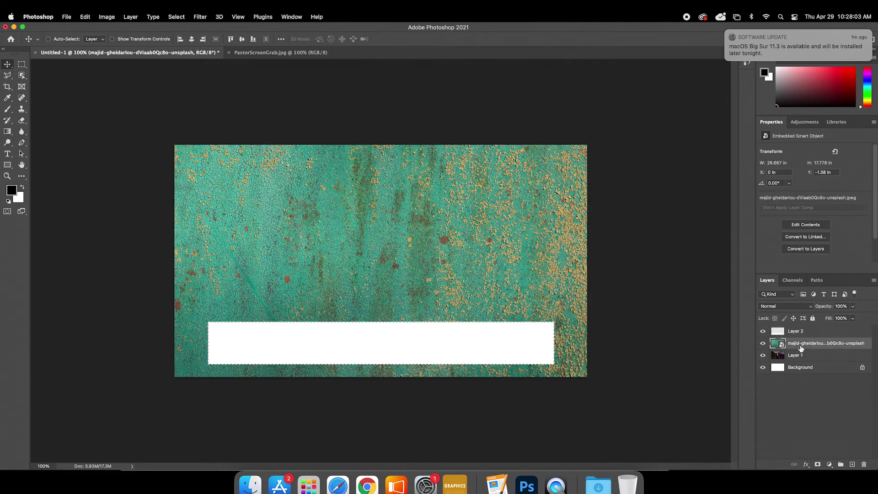
left_click(818, 464)
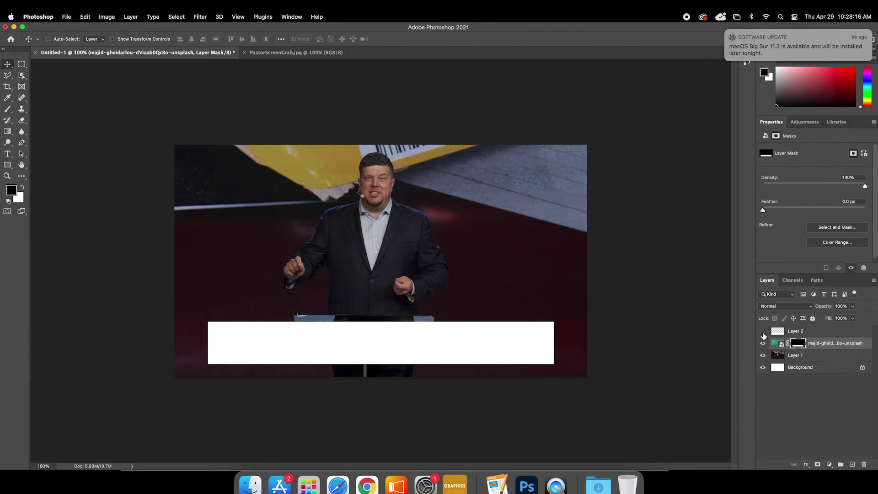
left_click(763, 332)
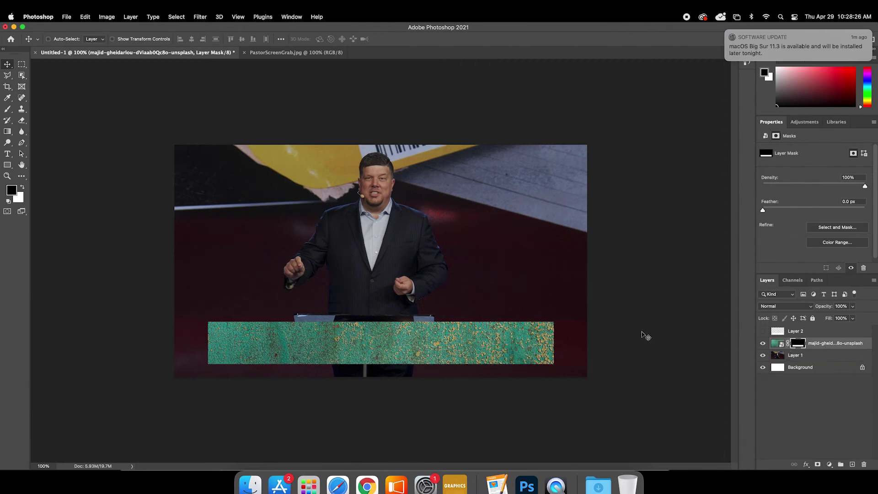
left_click(788, 344)
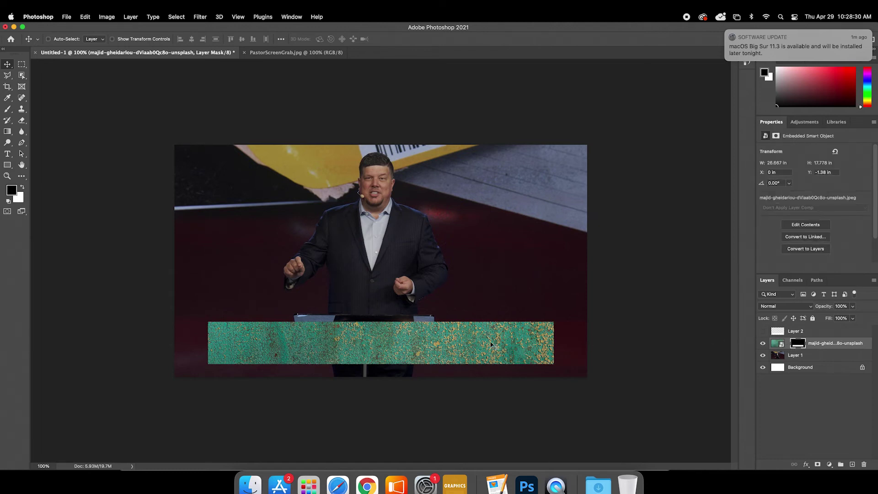
left_click(774, 347)
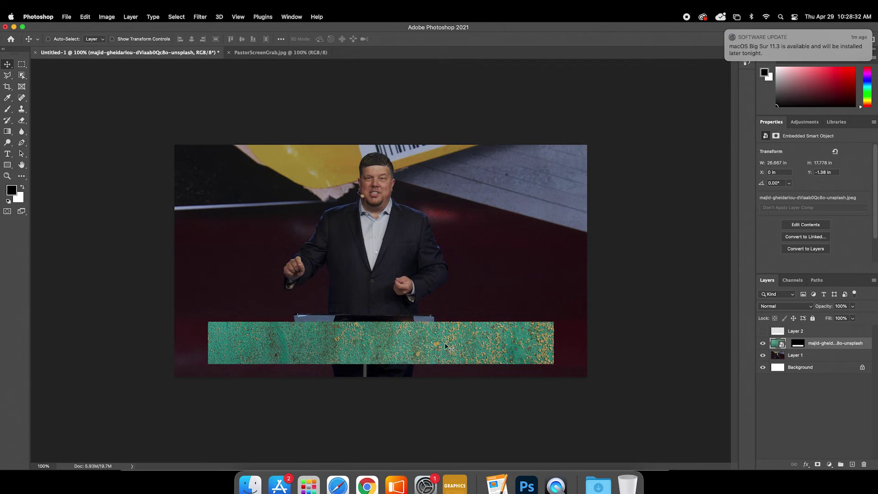
left_click_drag(446, 324, 444, 421)
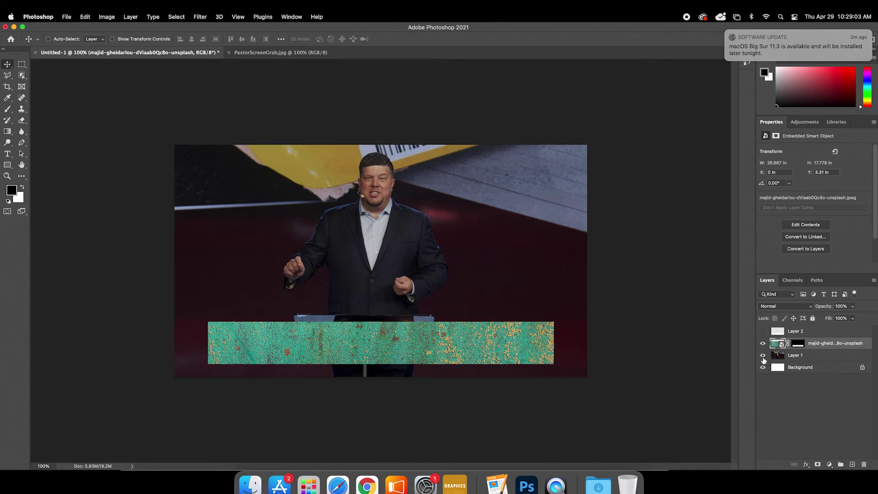
- Hide Layer 1 and Background, then save as BibleLowerTexture.png in PNG format
left_click(763, 356)
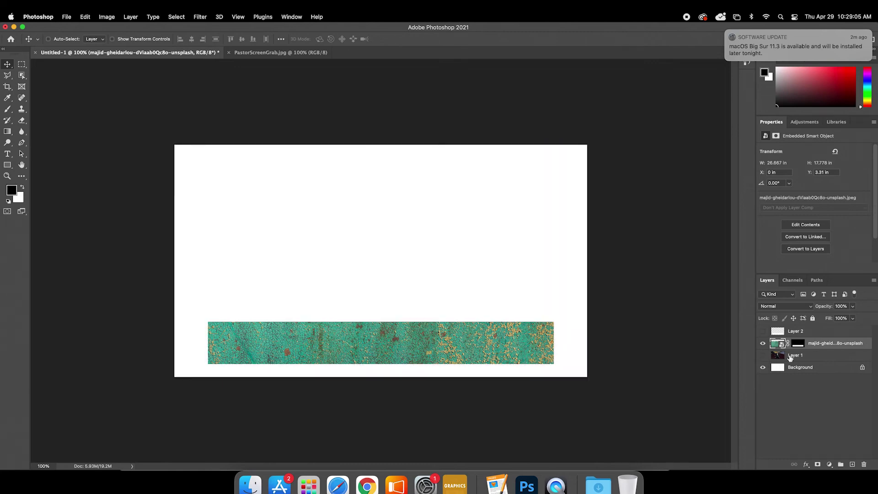
left_click(763, 368)
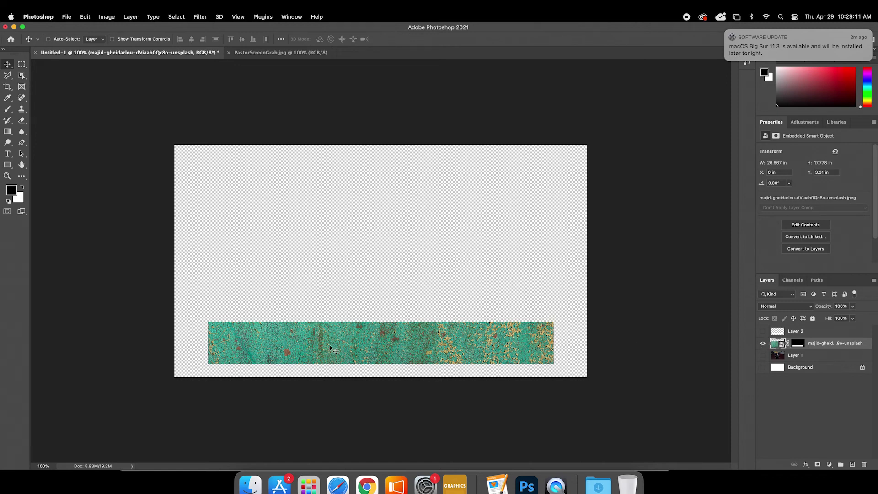
left_click(67, 17)
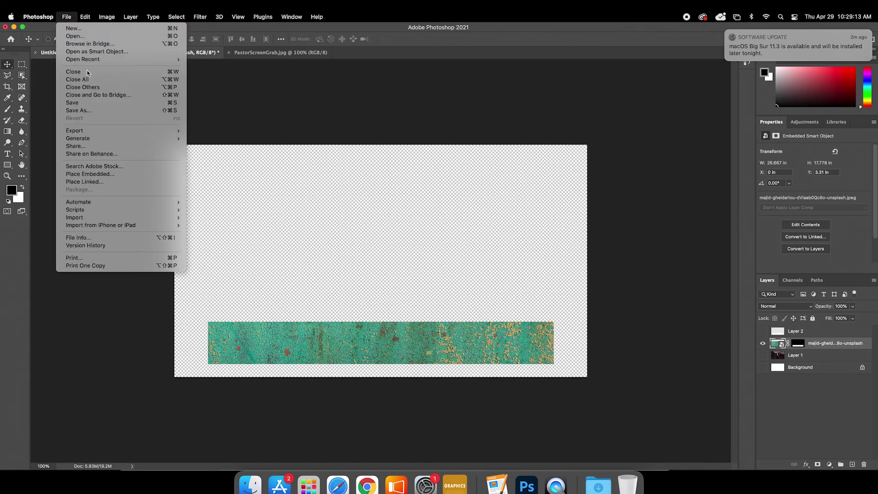
left_click(85, 104)
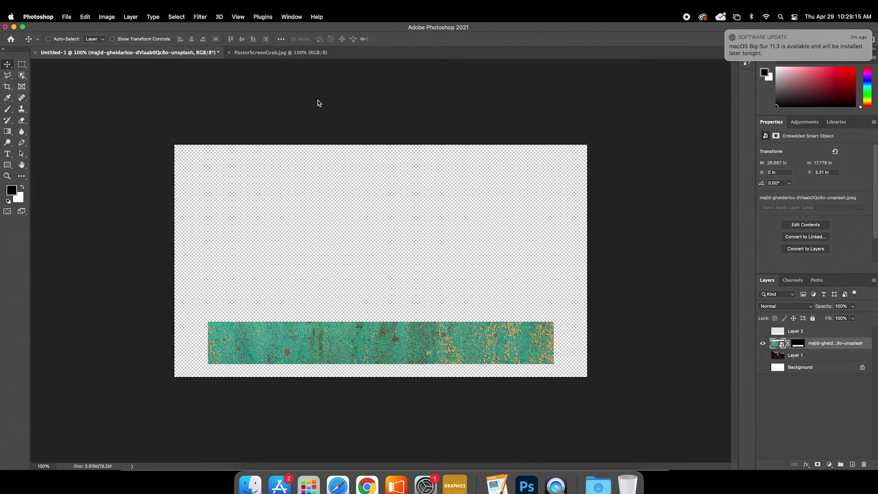
left_click(474, 287)
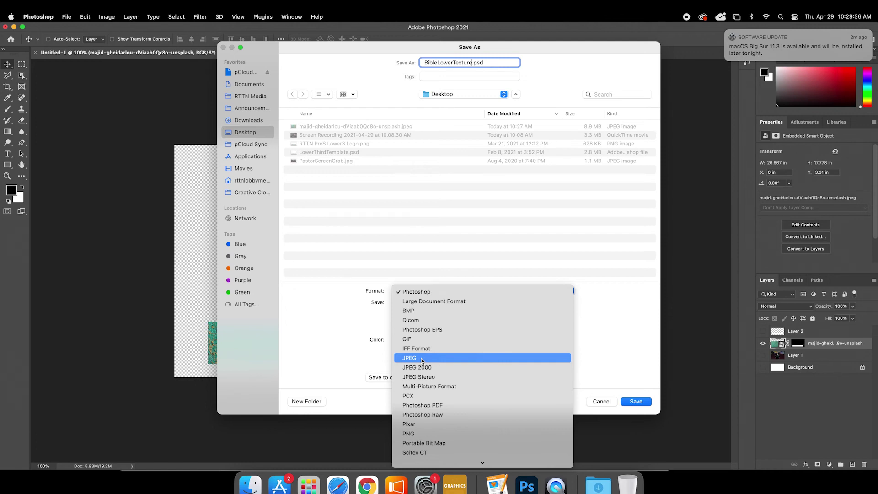
left_click(412, 433)
left_click(637, 402)
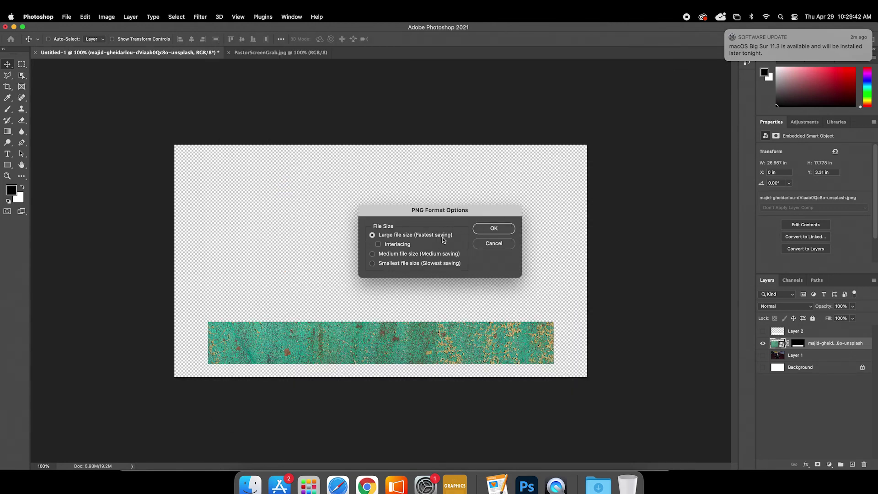
left_click(493, 229)
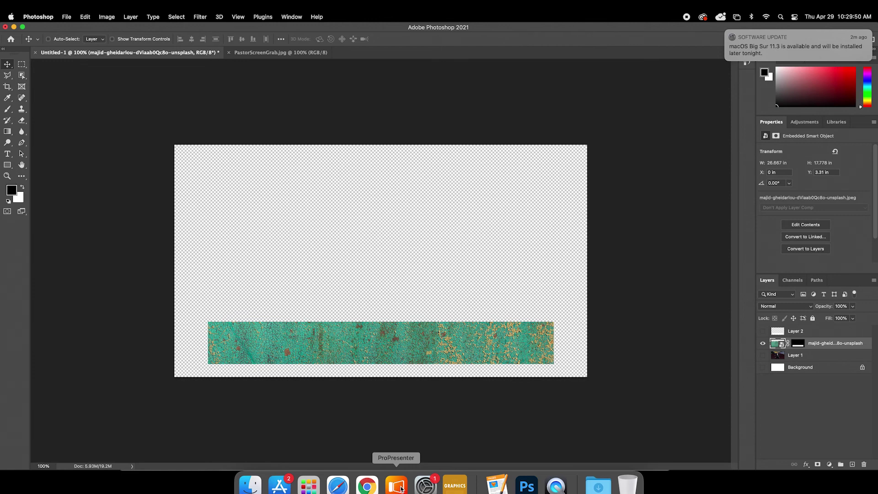
- Open the Bible Lower Third theme for editing and delete its blue placeholder rectangle
left_click(401, 489)
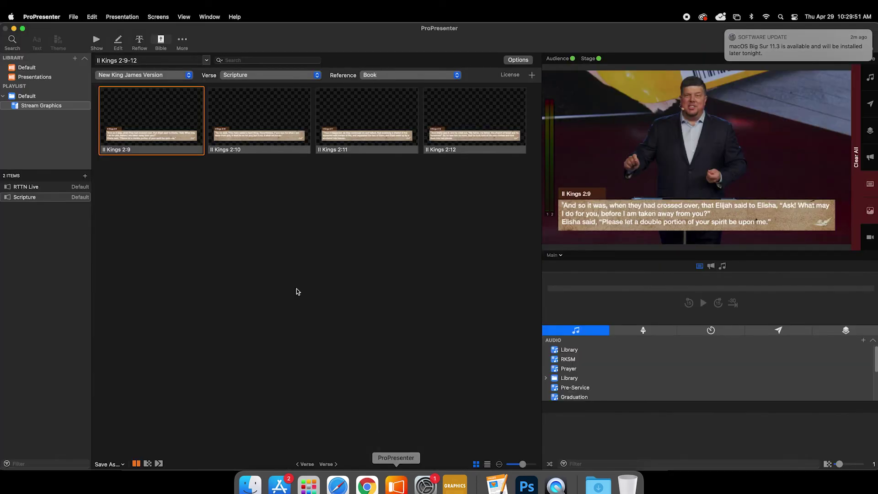
left_click(102, 50)
left_click(60, 42)
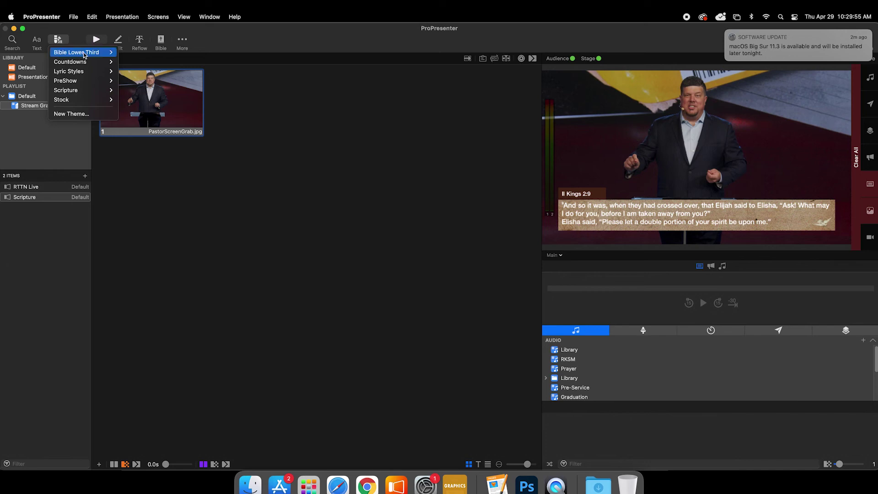
mouse_move(114, 54)
left_click(129, 79)
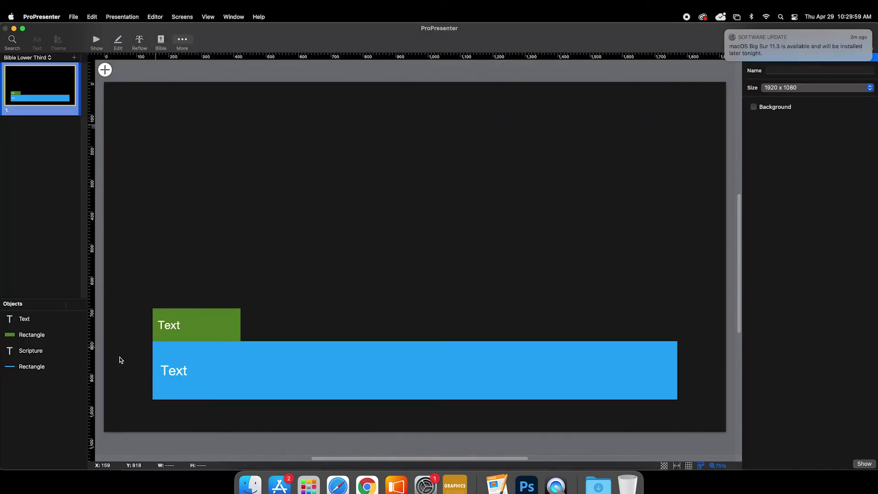
left_click(32, 368)
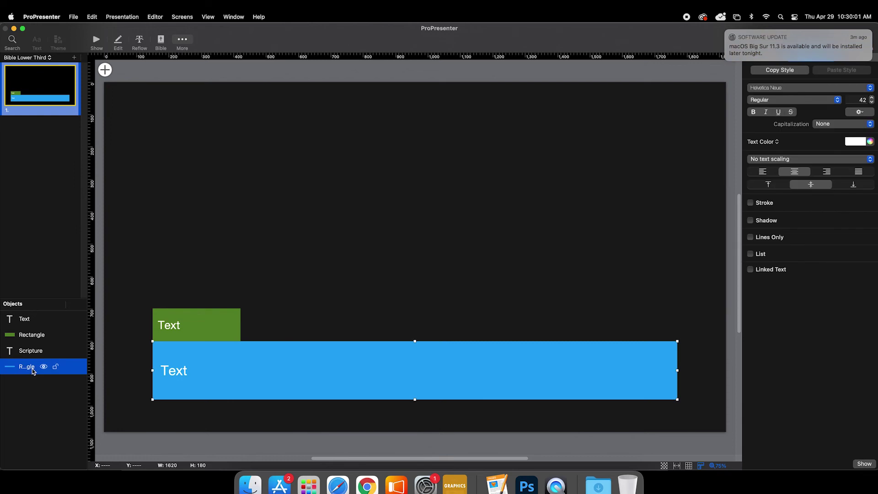
key("Delete")
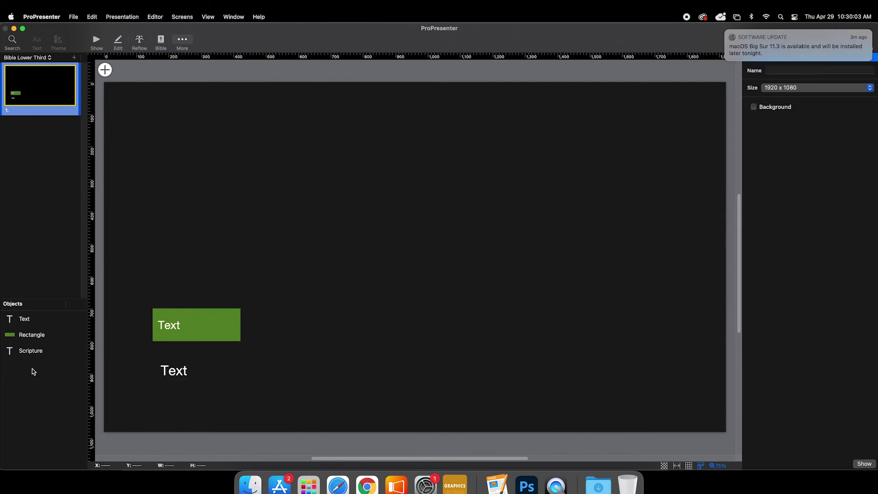
- Add BibleLowerTexture.png from the Desktop as a media object on the theme slide
left_click(105, 70)
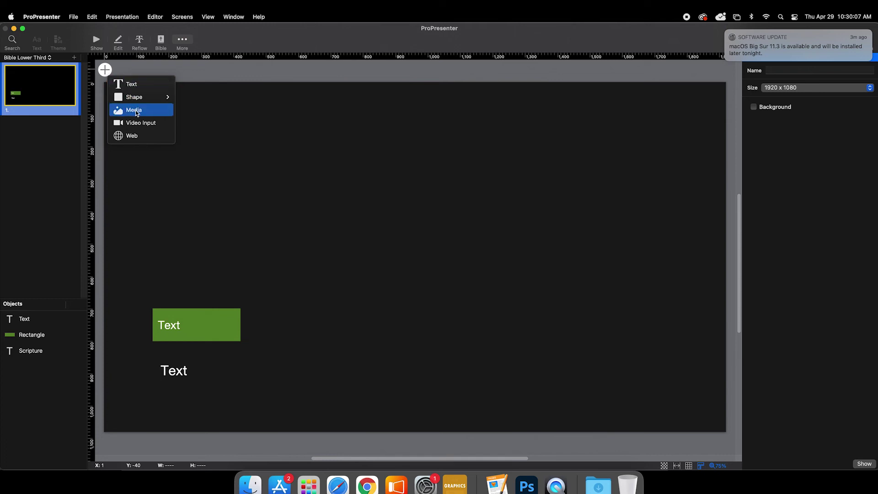
left_click(134, 111)
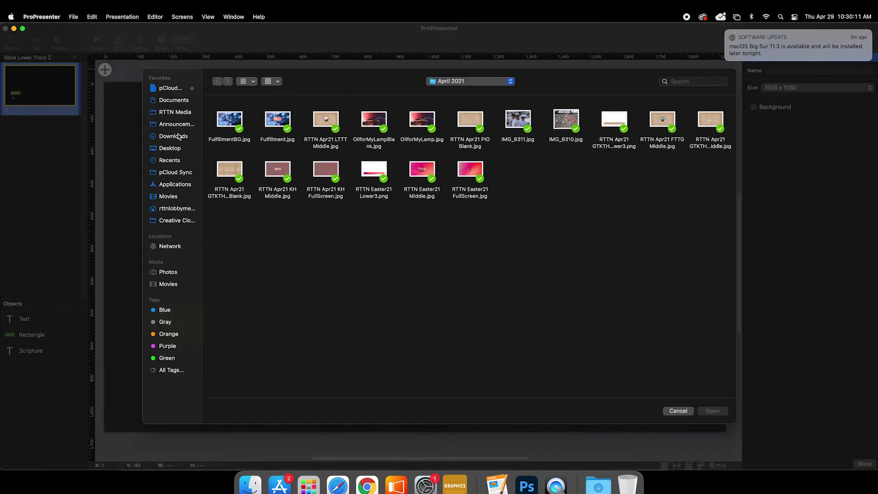
left_click(178, 149)
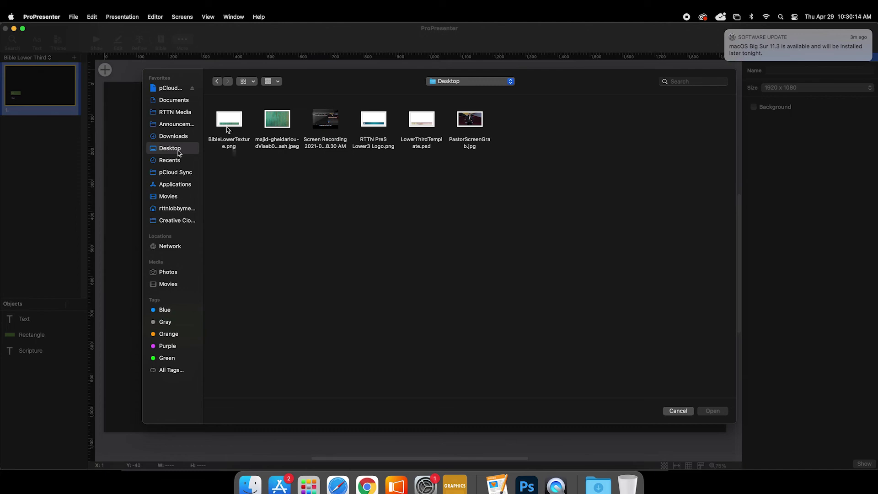
left_click(227, 127)
left_click(713, 410)
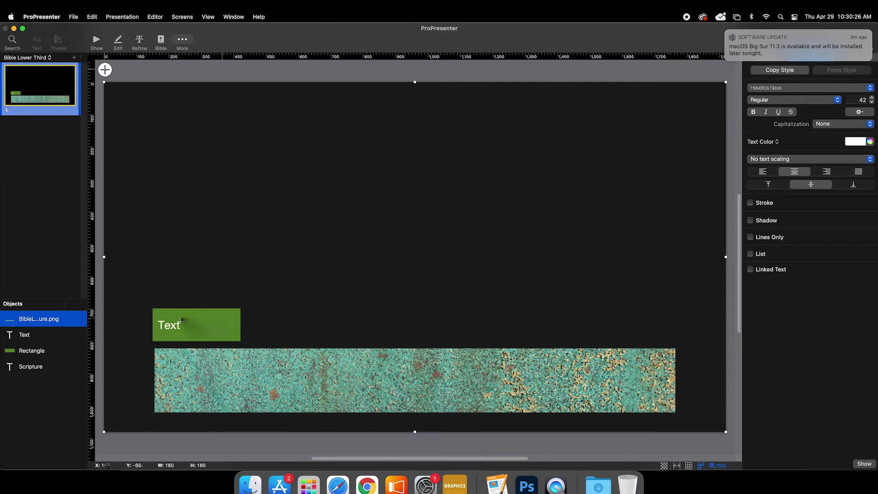
- Nudge the green reference rectangle and reference text box slightly lower
left_click(32, 351)
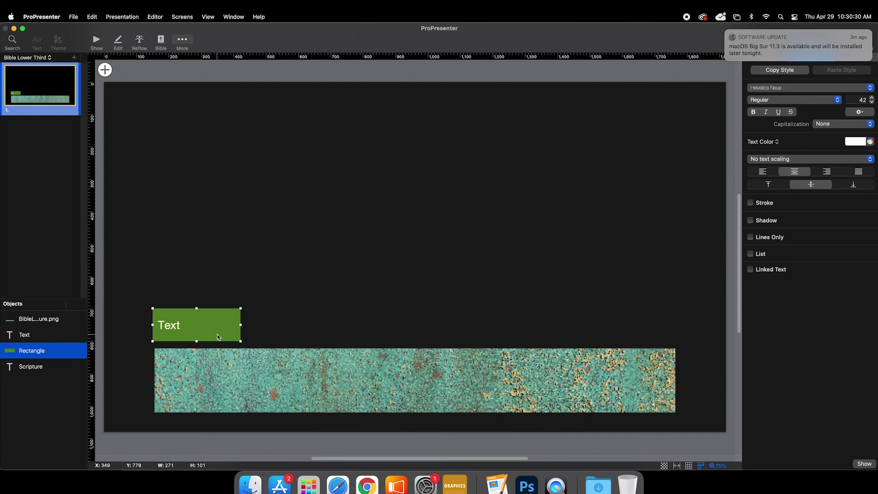
left_click_drag(218, 334, 218, 342)
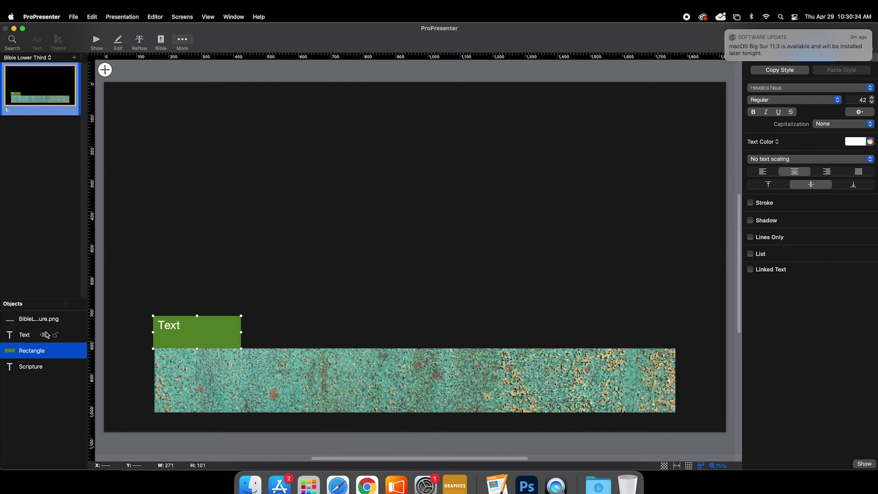
left_click(27, 337)
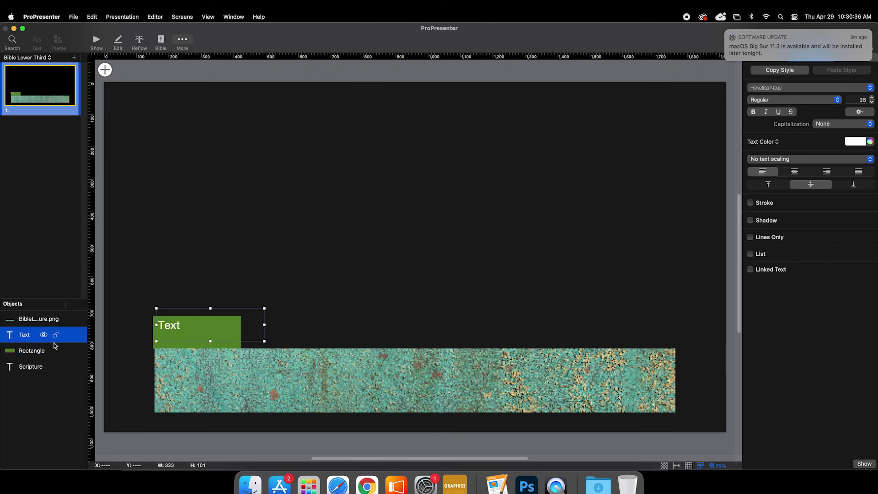
left_click_drag(173, 327, 173, 336)
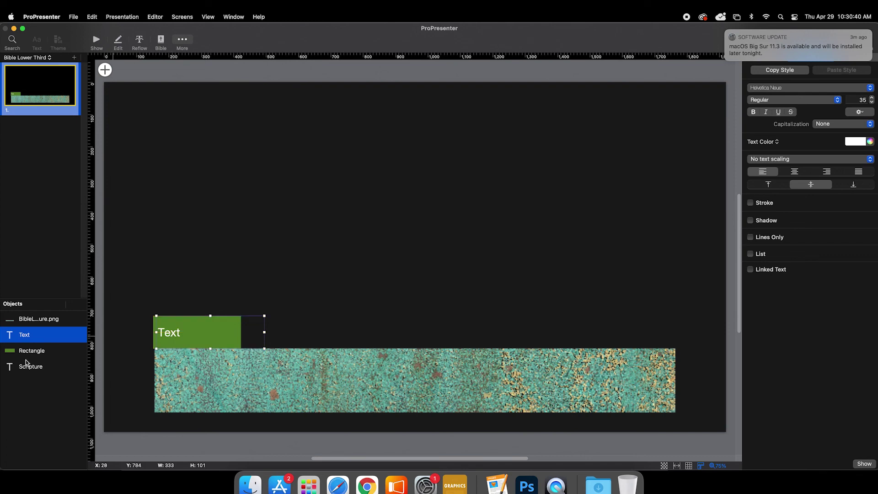
- Move the texture image to the bottom of the Objects list and nudge the Scripture text lower
left_click(26, 322)
left_click_drag(25, 322, 29, 387)
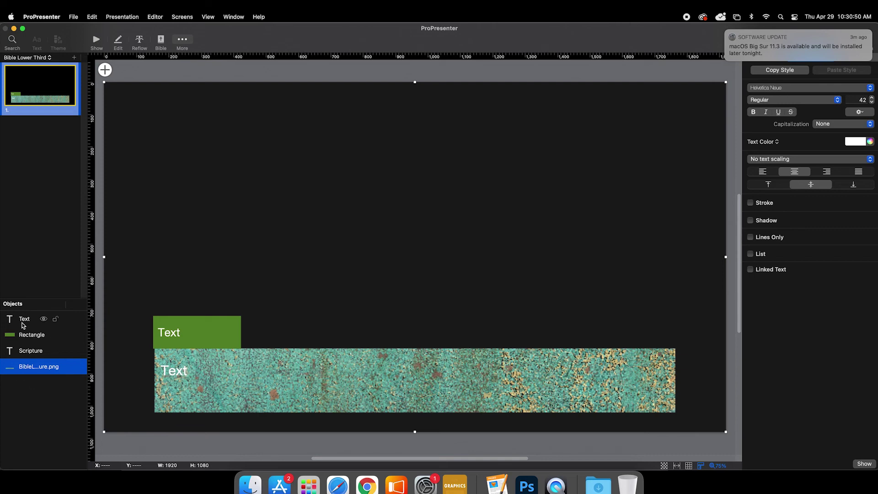
left_click(25, 353)
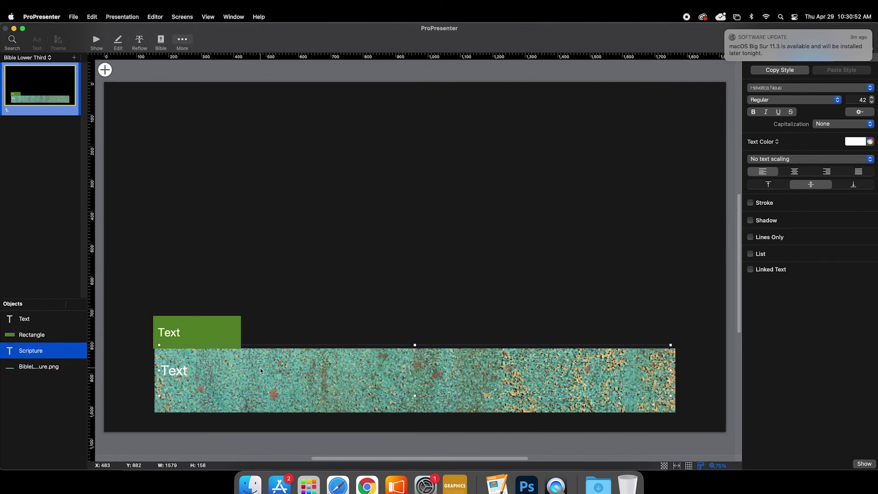
left_click_drag(259, 376, 259, 385)
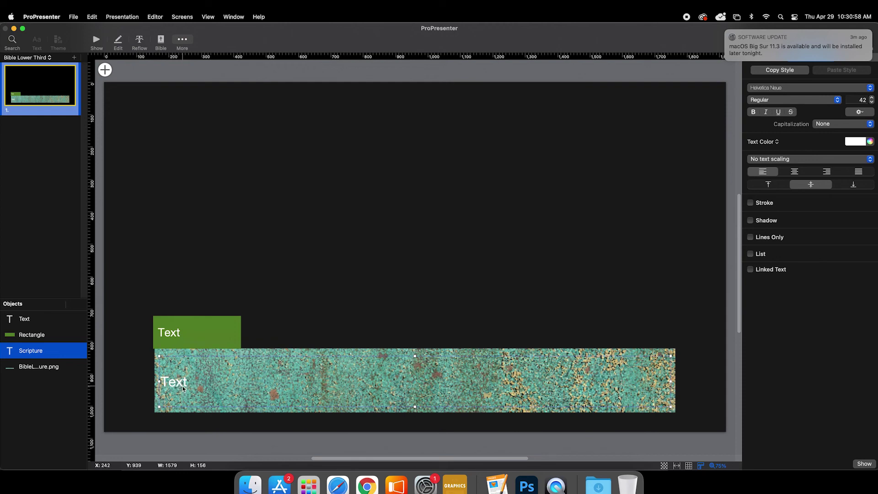
left_click(27, 369)
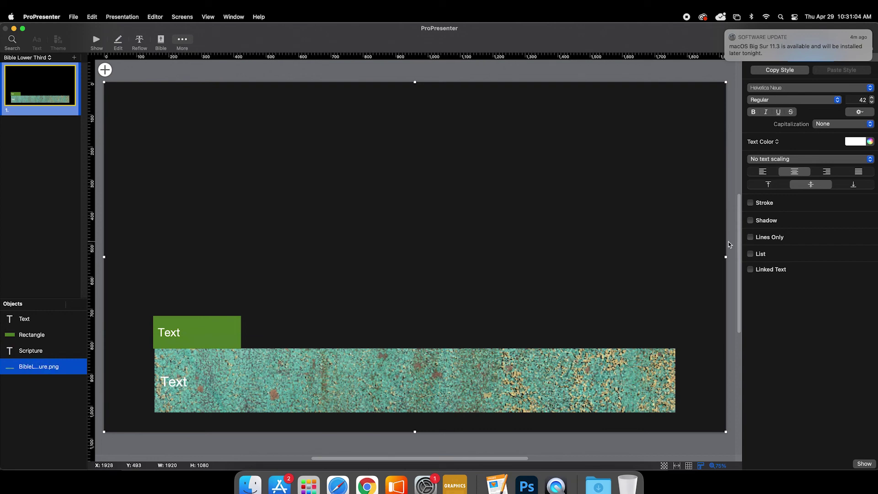
- Darken the teal texture image with an Adjust Color effect at brightness 0.11 and contrast 0.84
left_click(728, 32)
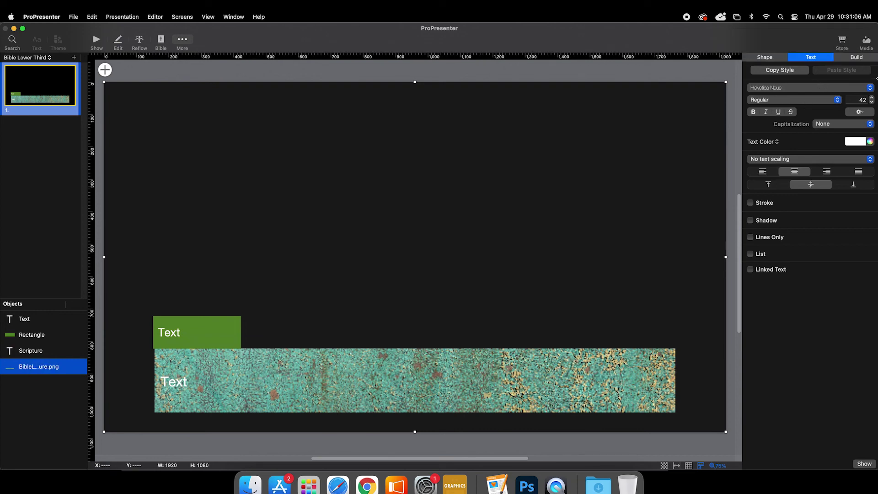
left_click(773, 60)
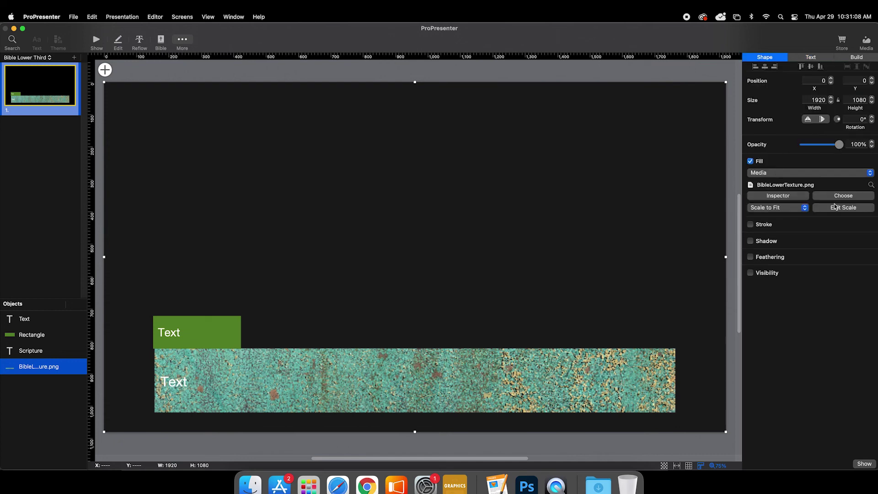
left_click(796, 197)
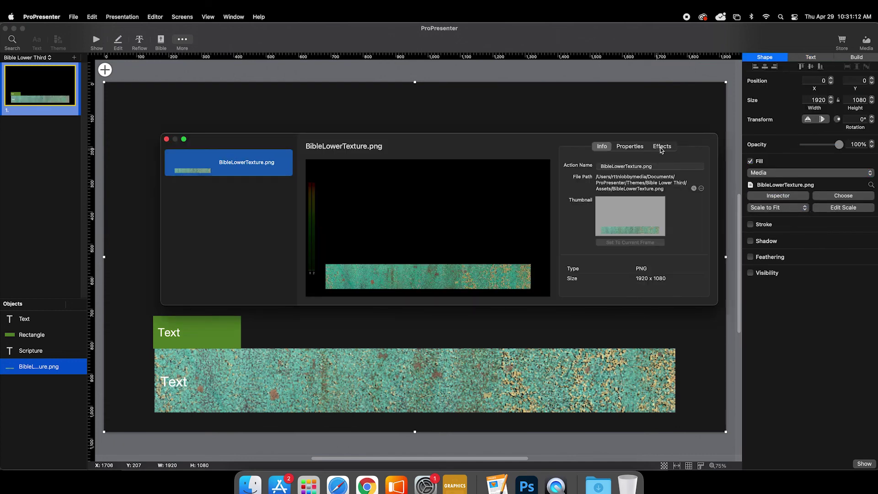
left_click(663, 146)
left_click(651, 165)
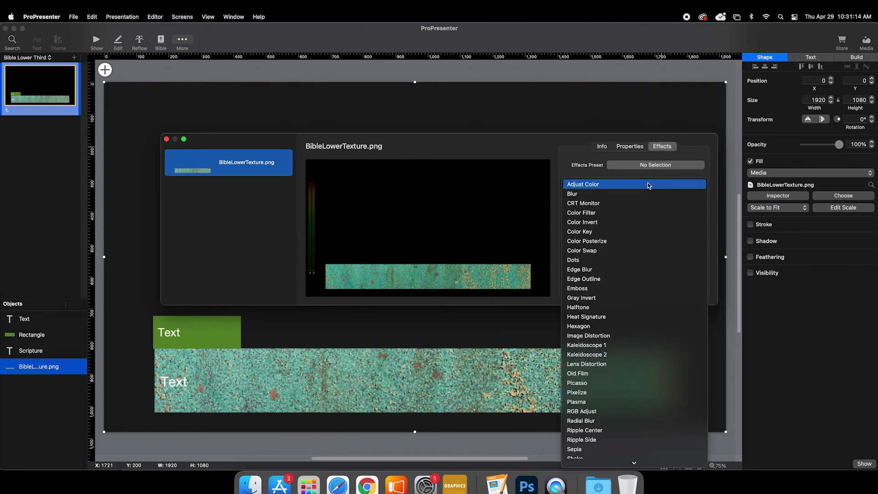
left_click(605, 186)
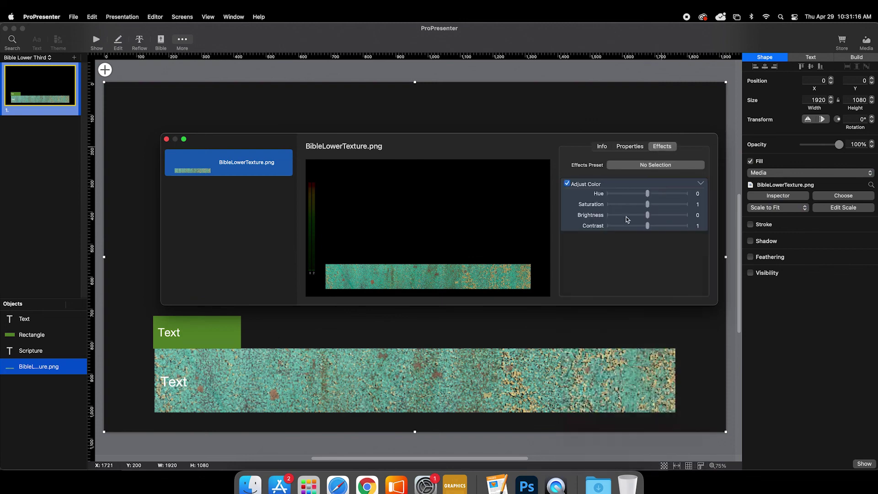
mouse_move(647, 215)
left_mouse_down()
mouse_move(643, 227)
mouse_move(644, 216)
left_mouse_up()
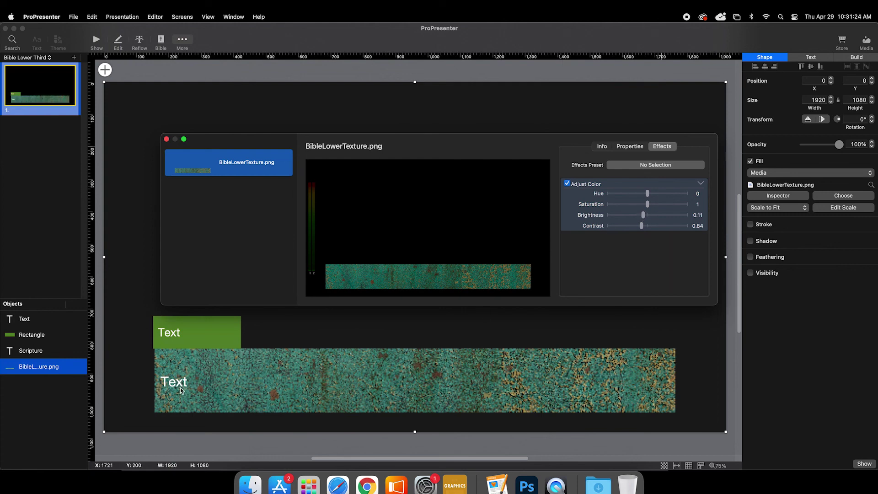
left_click(167, 139)
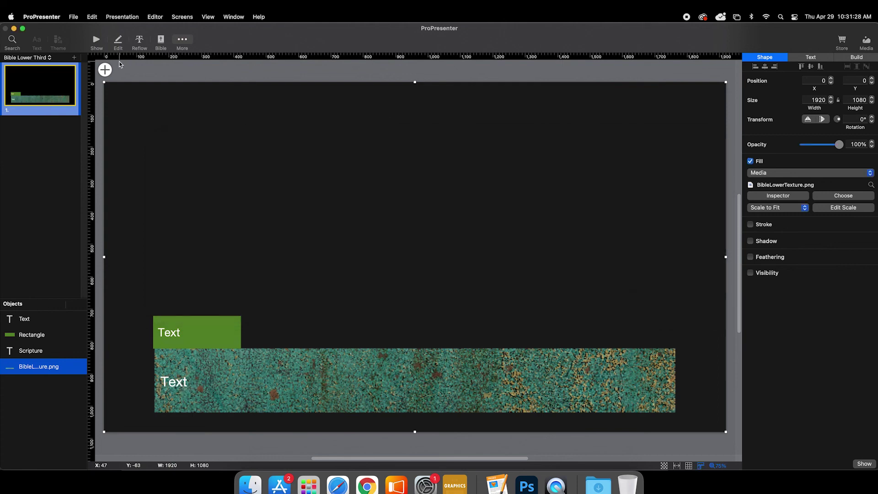
- In show mode, select the II Kings 2:9-12 reference in the Bible panel and browse the slide theme options
left_click(103, 49)
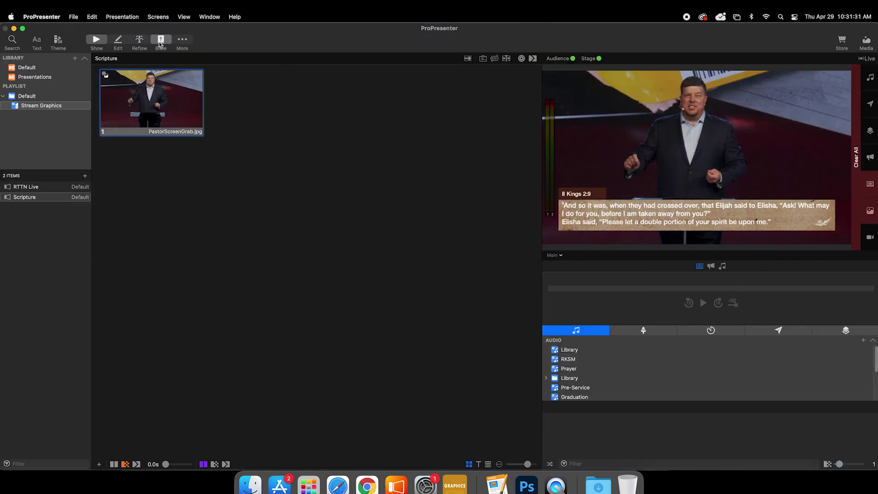
left_click(161, 42)
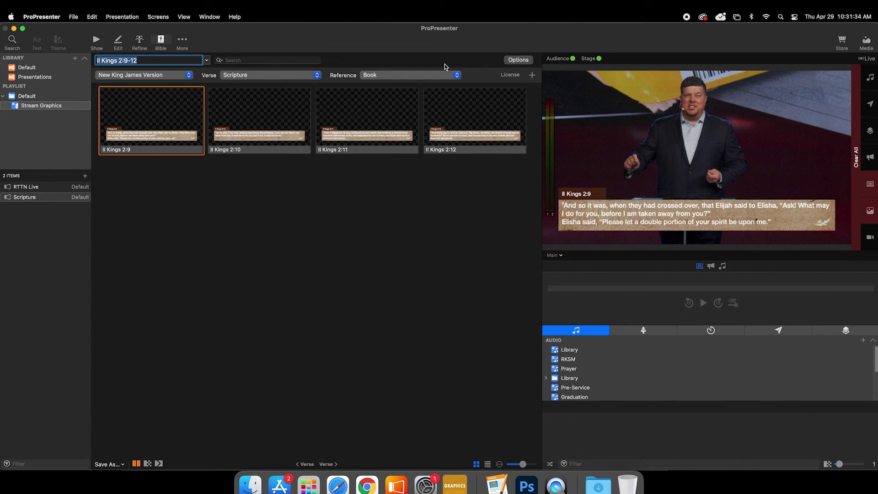
triple_click(155, 60)
left_click(525, 62)
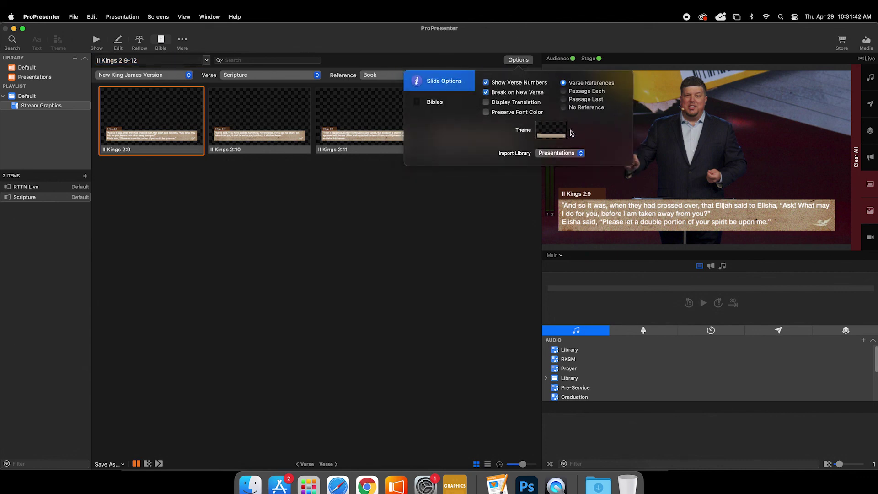
left_click(570, 134)
left_click(484, 46)
left_click(484, 46)
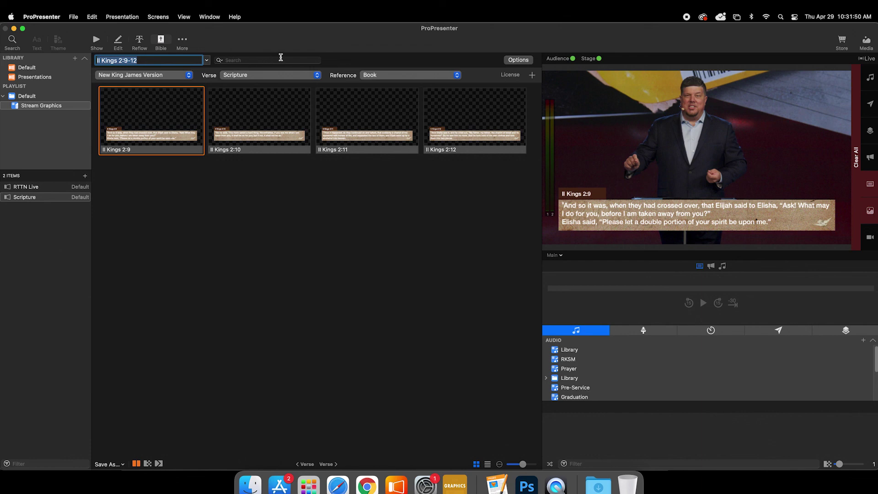
- Apply the Bible Lower Third Template theme and send II Kings 2:9 live
left_click(514, 61)
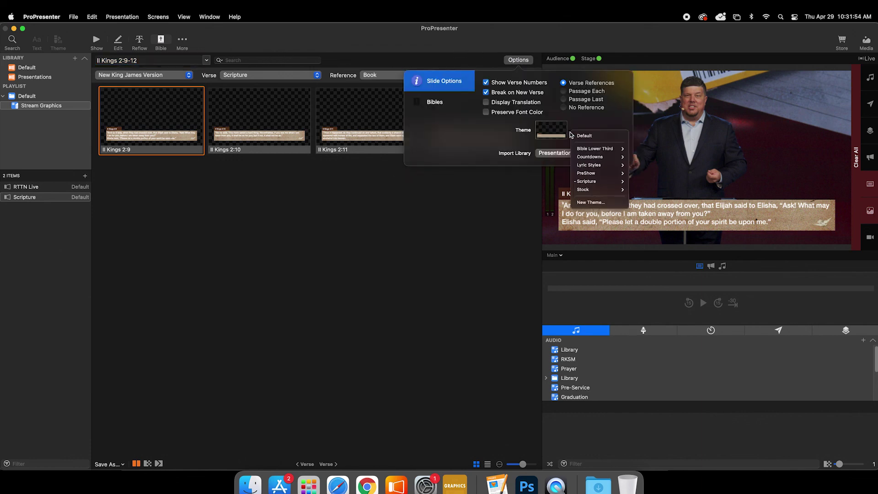
mouse_move(603, 151)
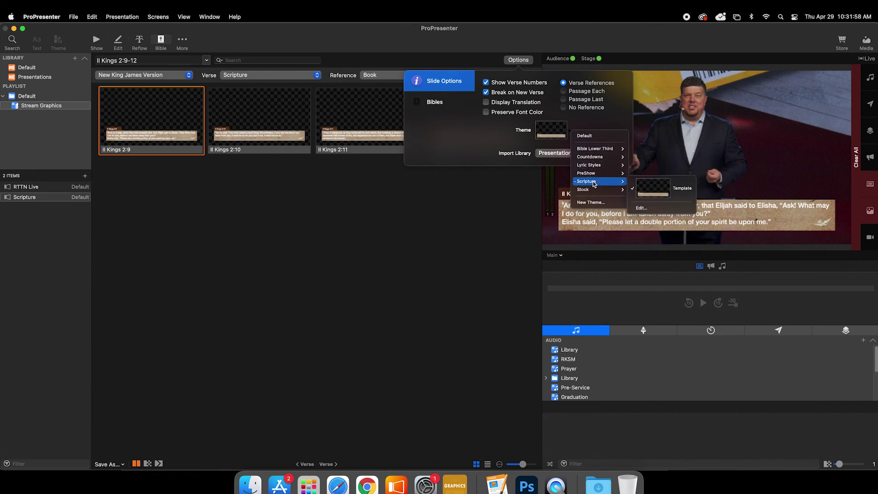
left_click(661, 156)
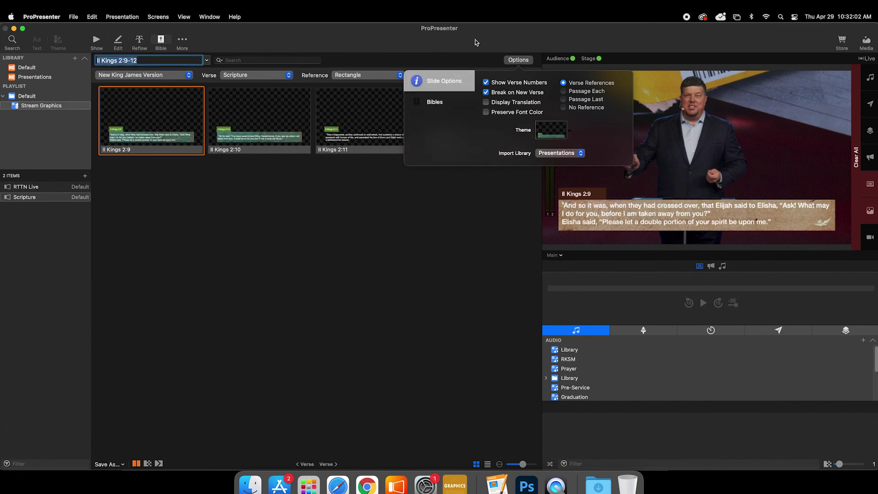
left_click(506, 46)
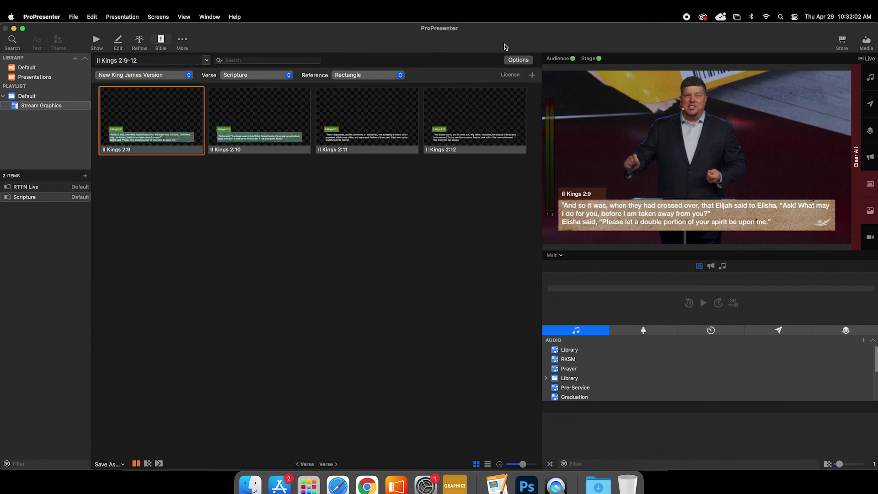
left_click(159, 128)
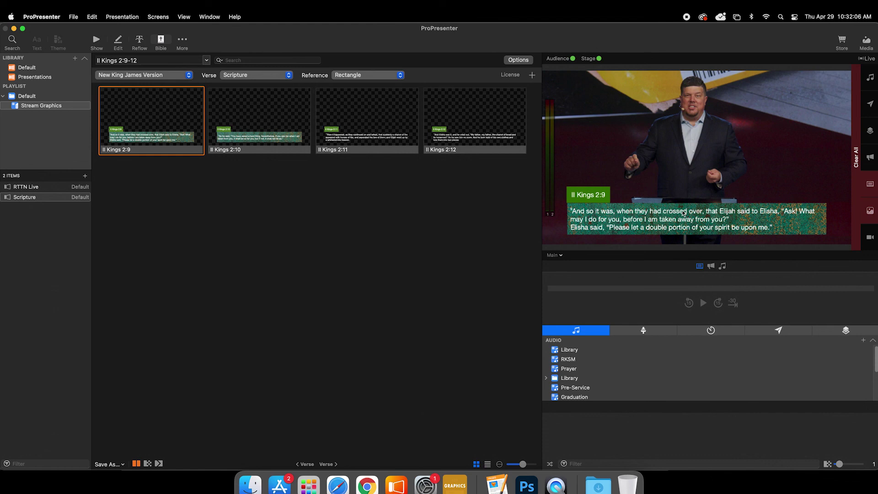